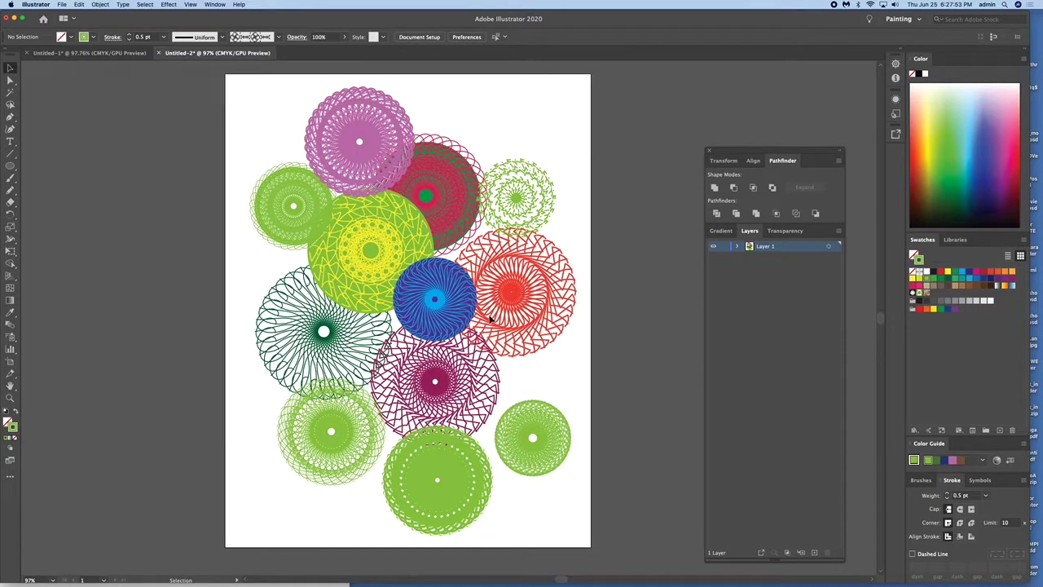
Step: Create a new blank Letter-size 8.5 x 11 in document, Untitled-5
{"action": "left_click", "coordinate": [62, 5]}
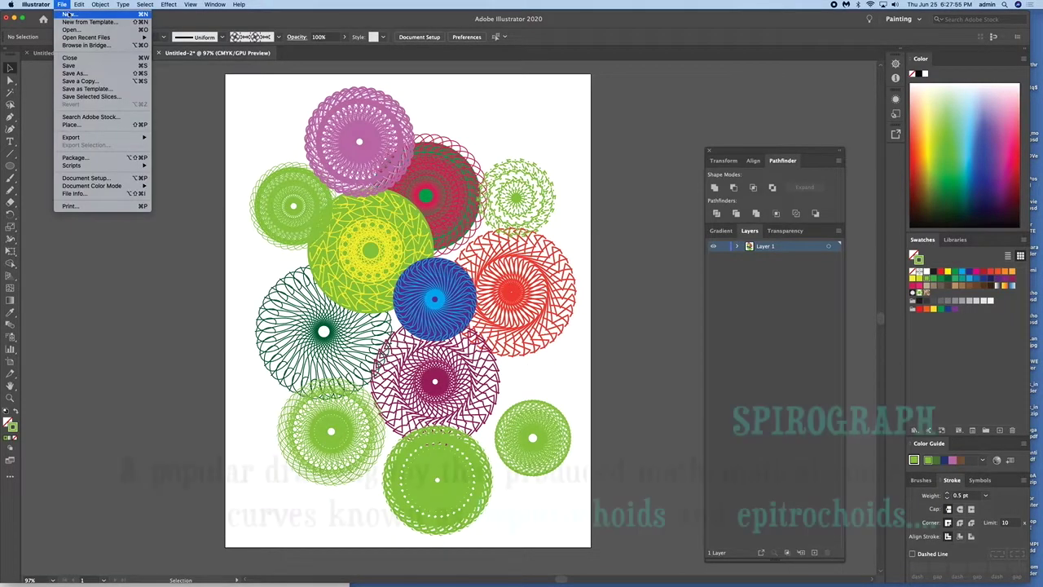
{"action": "key", "text": "Escape"}
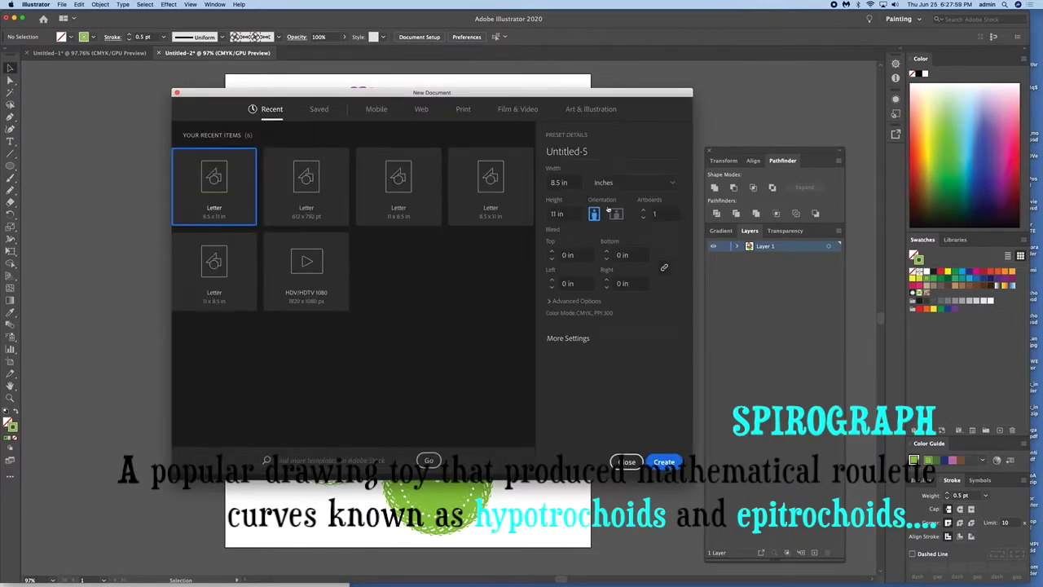
{"action": "left_click", "coordinate": [664, 462]}
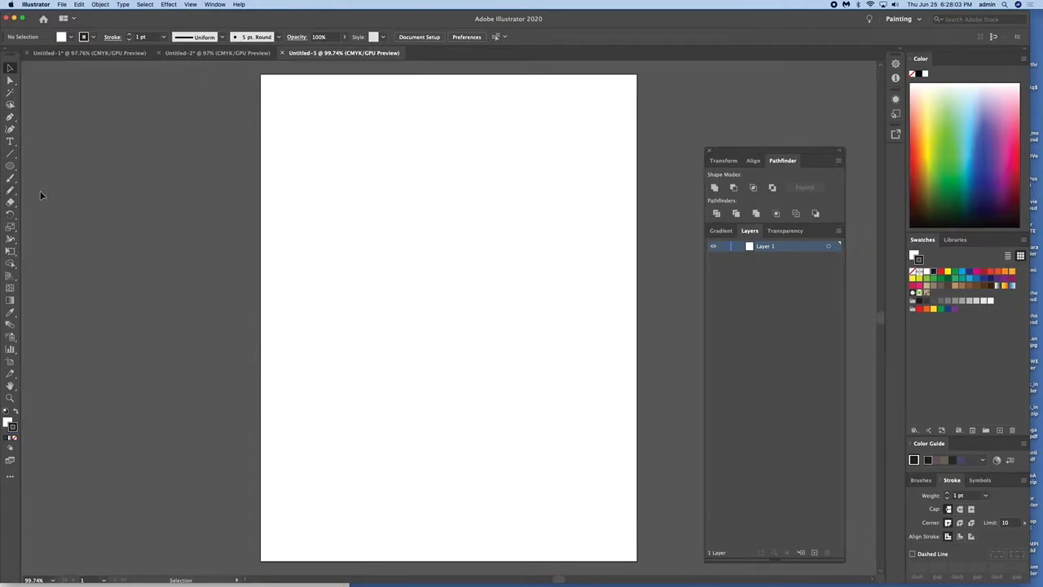
Step: Draw three Pencil squiggles on the page: a small wavy line, a looping scribble and a tall zigzag
{"action": "left_click", "coordinate": [11, 191]}
{"action": "left_click_drag", "start_coordinate": [339, 137], "coordinate": [347, 216]}
{"action": "mouse_move", "coordinate": [471, 133]}
{"action": "left_mouse_down"}
{"action": "mouse_move", "coordinate": [514, 193]}
{"action": "mouse_move", "coordinate": [475, 219]}
{"action": "mouse_move", "coordinate": [475, 170]}
{"action": "mouse_move", "coordinate": [430, 209]}
{"action": "mouse_move", "coordinate": [527, 245]}
{"action": "left_mouse_up"}
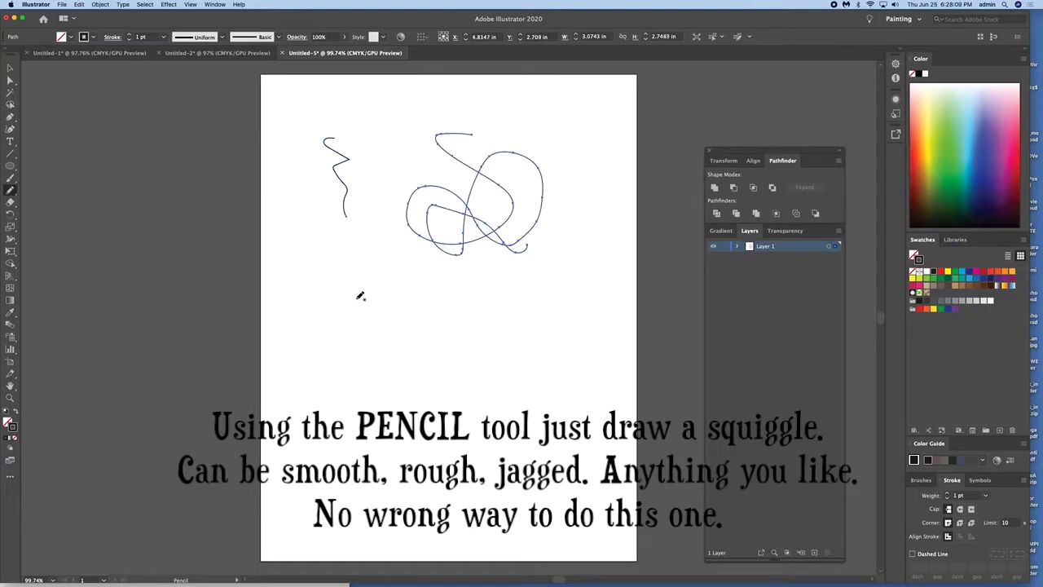
{"action": "mouse_move", "coordinate": [377, 283]}
{"action": "left_mouse_down"}
{"action": "mouse_move", "coordinate": [333, 282]}
{"action": "mouse_move", "coordinate": [366, 293]}
{"action": "mouse_move", "coordinate": [296, 317]}
{"action": "mouse_move", "coordinate": [326, 445]}
{"action": "left_mouse_up"}
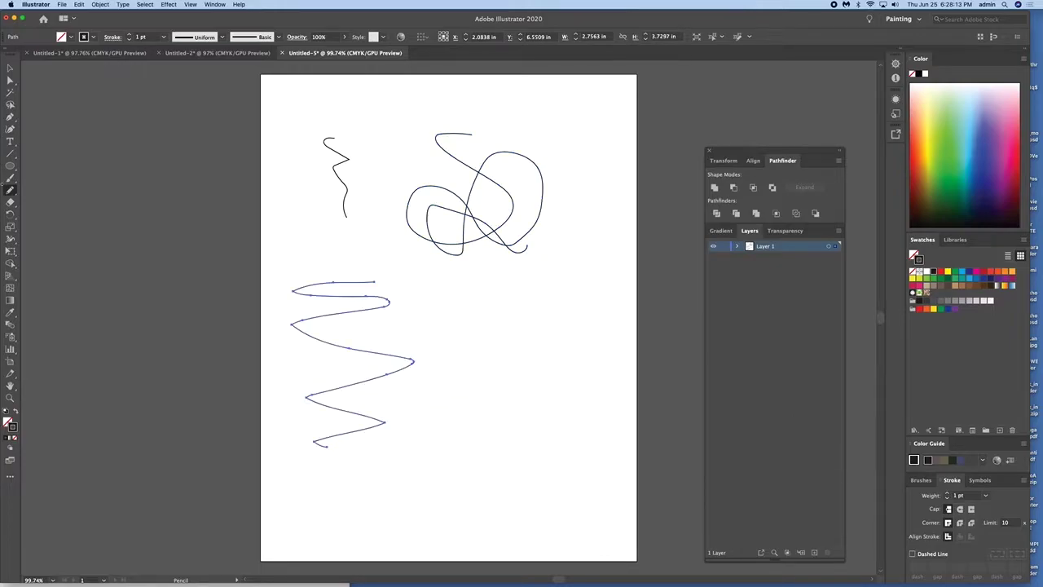
{"action": "left_click", "coordinate": [10, 68]}
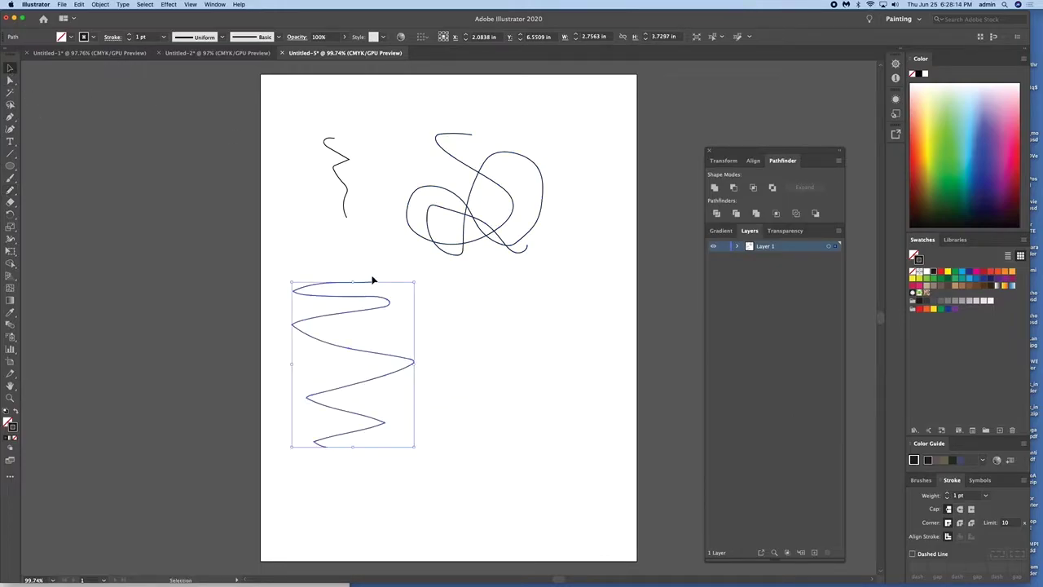
{"action": "left_click", "coordinate": [347, 215]}
Step: Rotate-copy the small wavy squiggle by 10° and repeat until it forms a full rosette
{"action": "left_click", "coordinate": [346, 215]}
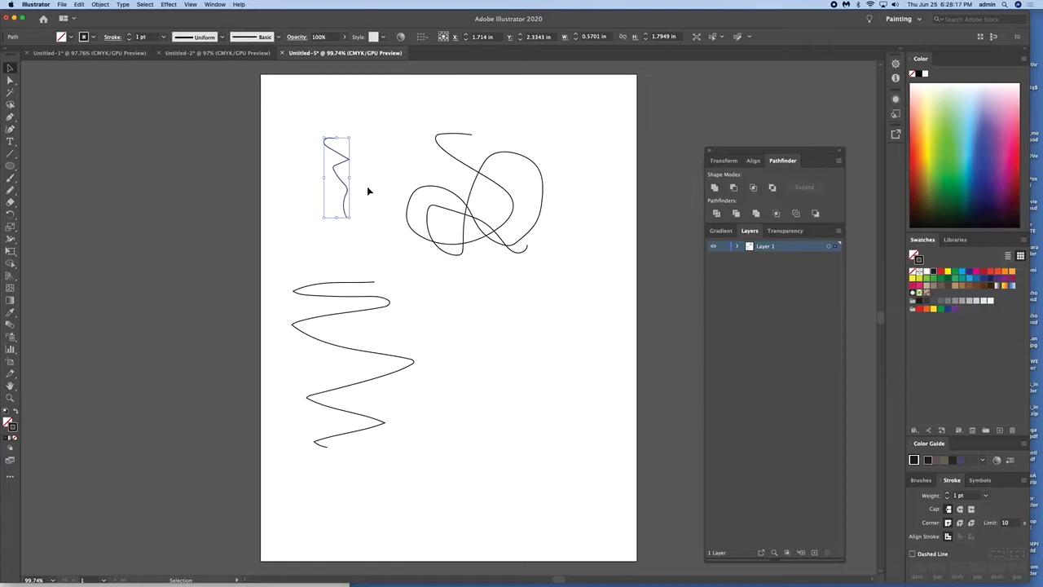
{"action": "left_click", "coordinate": [100, 4]}
{"action": "mouse_move", "coordinate": [110, 14]}
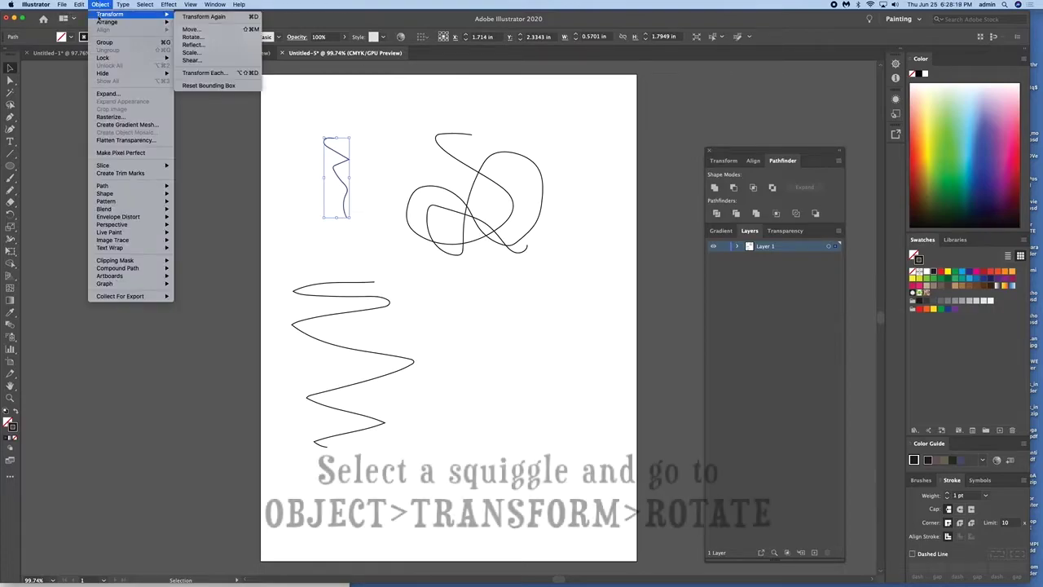
{"action": "left_click", "coordinate": [220, 38]}
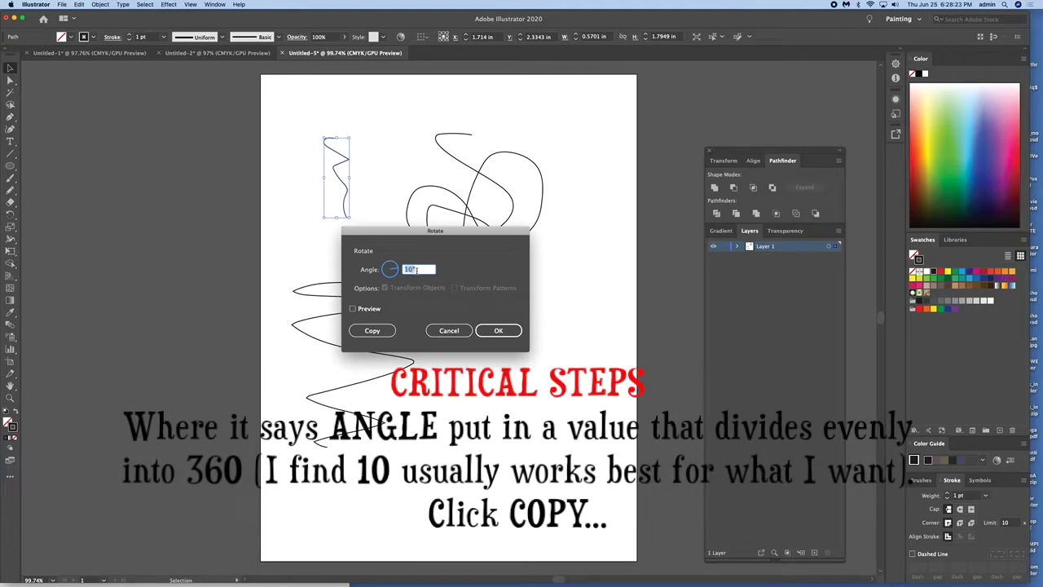
{"action": "left_click", "coordinate": [371, 330]}
{"action": "key", "text": "ctrl+d"}
{"action": "key", "text": "ctrl+d"}
{"action": "key", "text": "ctrl+d"}
{"action": "key", "text": "ctrl+d"}
{"action": "key", "text": "ctrl+d"}
{"action": "key", "text": "ctrl+d"}
{"action": "key", "text": "ctrl+d"}
{"action": "key", "text": "ctrl+d"}
{"action": "key", "text": "ctrl+d"}
{"action": "key", "text": "ctrl+d"}
{"action": "key", "text": "ctrl+d"}
{"action": "key", "text": "ctrl+d"}
{"action": "key", "text": "ctrl+d"}
{"action": "key", "text": "ctrl+d"}
{"action": "key", "text": "ctrl+d"}
{"action": "key", "text": "ctrl+d"}
{"action": "key", "text": "ctrl+d"}
{"action": "key", "text": "ctrl+d"}
{"action": "key", "text": "ctrl+d"}
{"action": "key", "text": "ctrl+d"}
{"action": "key", "text": "ctrl+d"}
{"action": "key", "text": "ctrl+d"}
{"action": "key", "text": "ctrl+d"}
{"action": "key", "text": "ctrl+d"}
{"action": "key", "text": "ctrl+d"}
{"action": "key", "text": "ctrl+d"}
{"action": "key", "text": "ctrl+d"}
{"action": "key", "text": "ctrl+d"}
{"action": "key", "text": "ctrl+d"}
{"action": "key", "text": "ctrl+d"}
{"action": "key", "text": "ctrl+d"}
{"action": "key", "text": "ctrl+d"}
{"action": "key", "text": "ctrl+d"}
{"action": "left_click", "coordinate": [408, 155]}
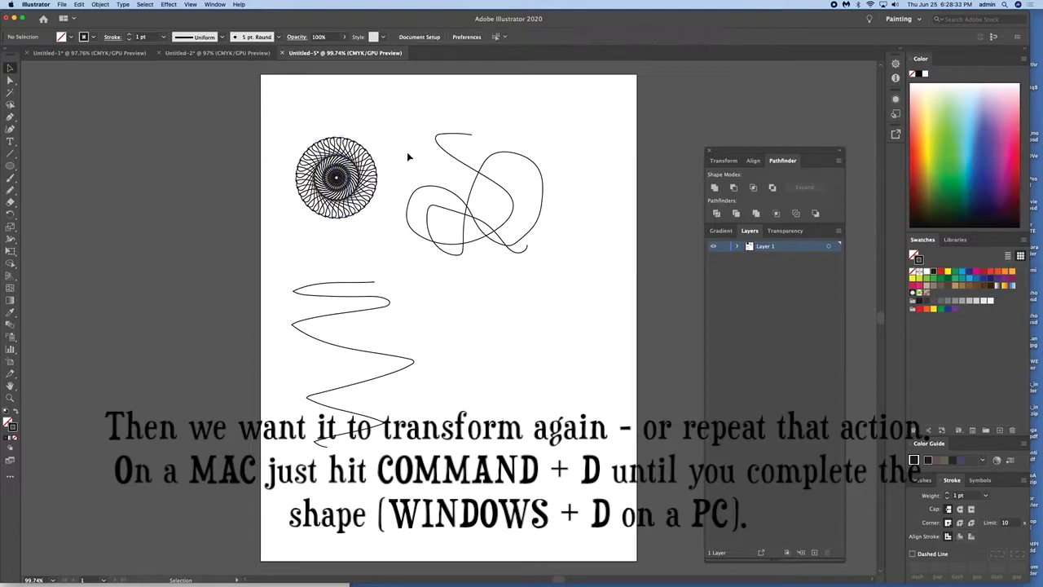
{"action": "left_click", "coordinate": [470, 218]}
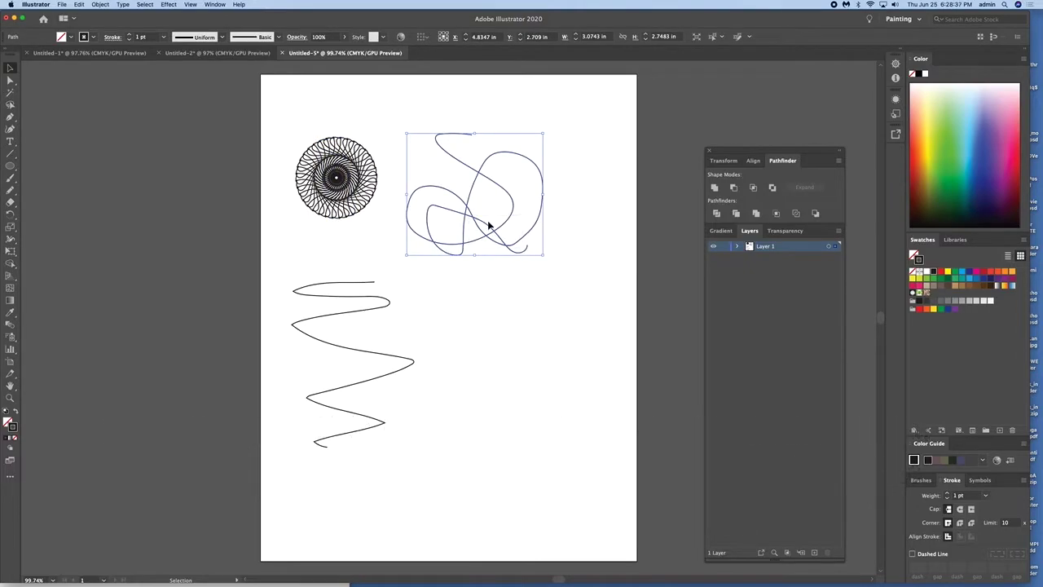
Step: Shift the looping scribble slightly, then rotate-copy it by 10° repeatedly into a large rosette
{"action": "left_click_drag", "start_coordinate": [473, 218], "coordinate": [511, 233]}
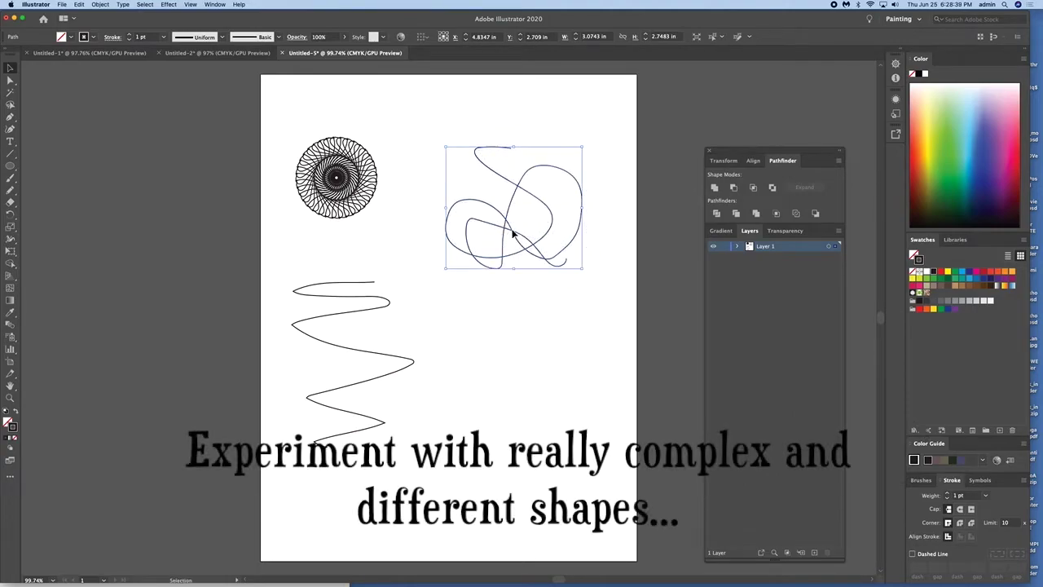
{"action": "left_click", "coordinate": [101, 4]}
{"action": "mouse_move", "coordinate": [110, 14]}
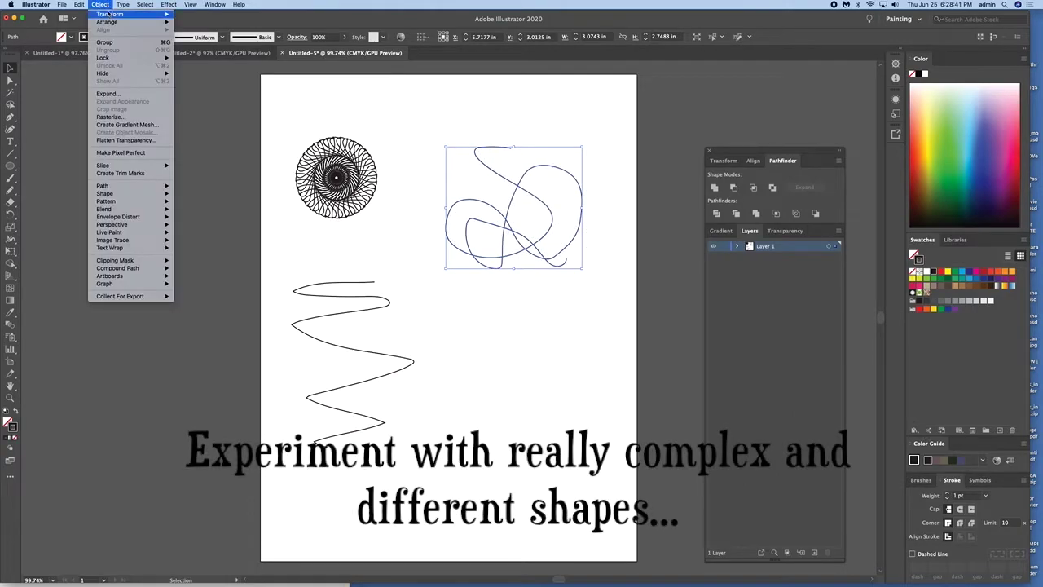
{"action": "left_click", "coordinate": [193, 36]}
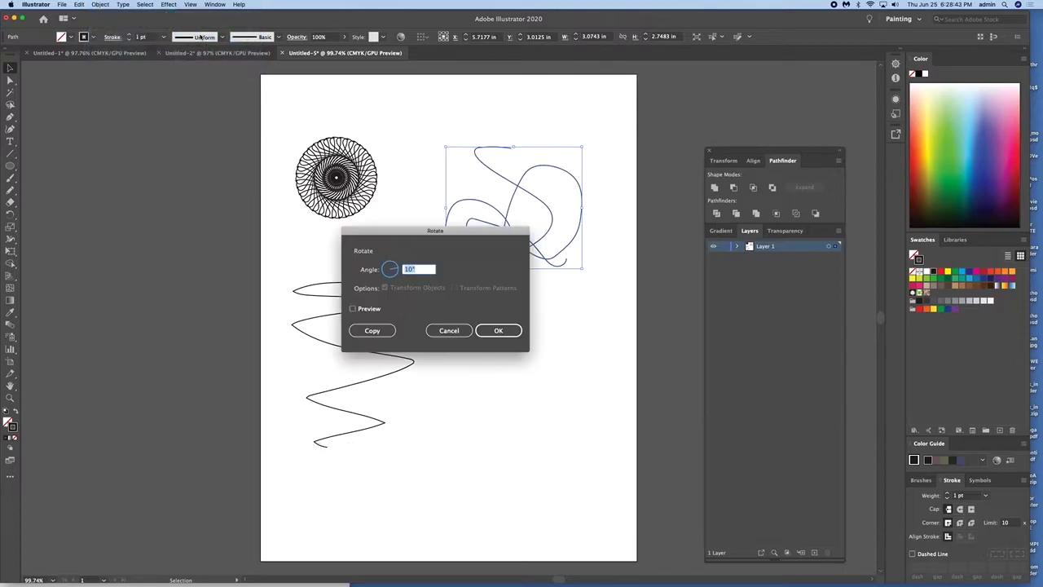
{"action": "left_click", "coordinate": [372, 330]}
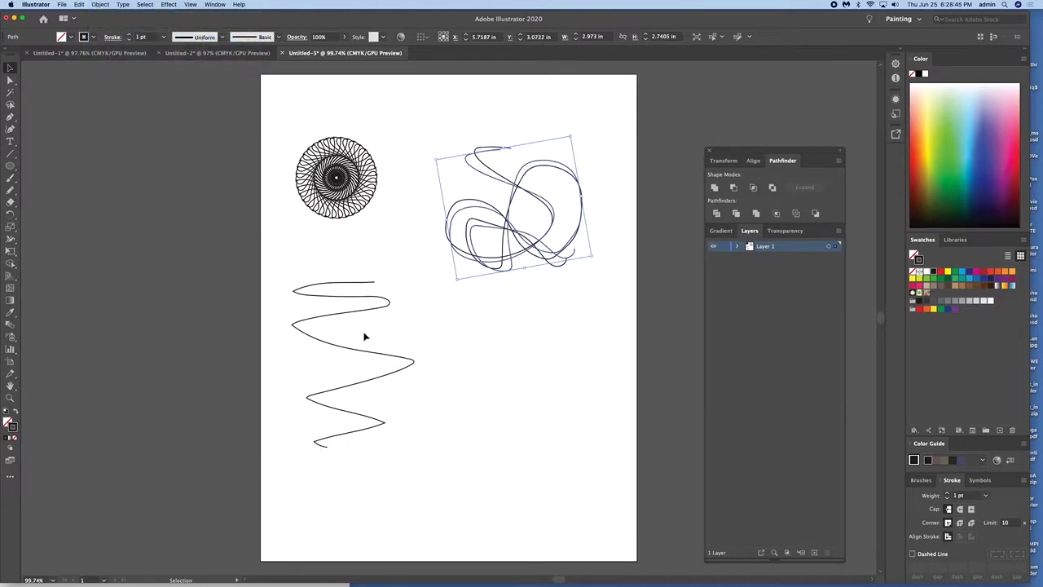
{"action": "key", "text": "super+d"}
{"action": "key", "text": "super+d"}
{"action": "key", "text": "super+d"}
{"action": "key", "text": "super+d"}
{"action": "key", "text": "super+d"}
{"action": "key", "text": "super+d"}
{"action": "key", "text": "super+d"}
{"action": "key", "text": "super+d"}
{"action": "key", "text": "super+d"}
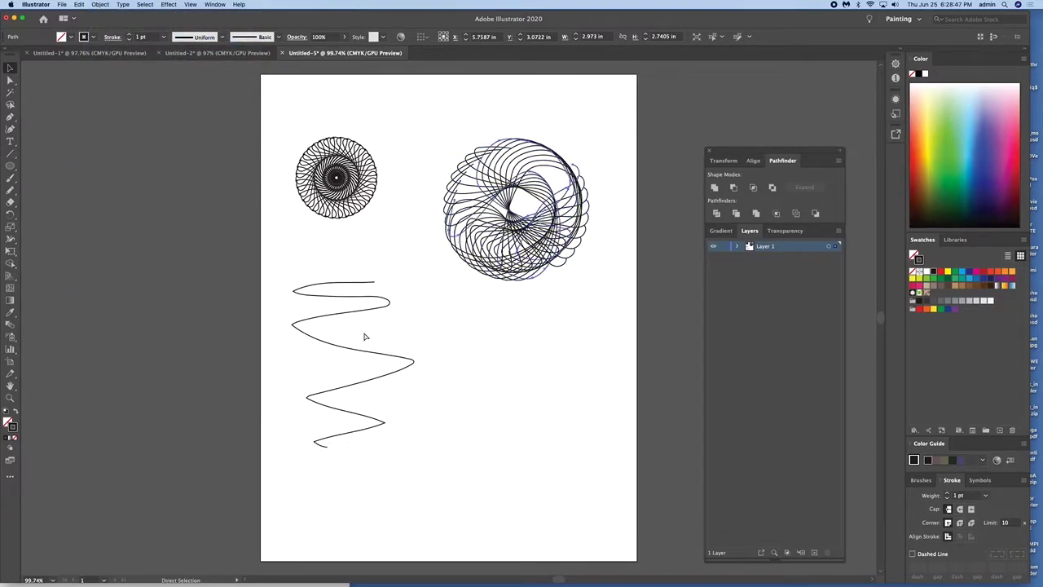
{"action": "key", "text": "super+d"}
{"action": "key", "text": "super+d"}
{"action": "key", "text": "super+d"}
{"action": "key", "text": "super+d"}
{"action": "key", "text": "super+d"}
{"action": "key", "text": "super+d"}
{"action": "key", "text": "super+d"}
{"action": "key", "text": "super+d"}
{"action": "key", "text": "super+d"}
{"action": "key", "text": "super+d"}
{"action": "key", "text": "super+d"}
{"action": "key", "text": "super+d"}
{"action": "key", "text": "super+d"}
{"action": "key", "text": "super+d"}
{"action": "key", "text": "super+d"}
{"action": "key", "text": "super+d"}
{"action": "key", "text": "super+d"}
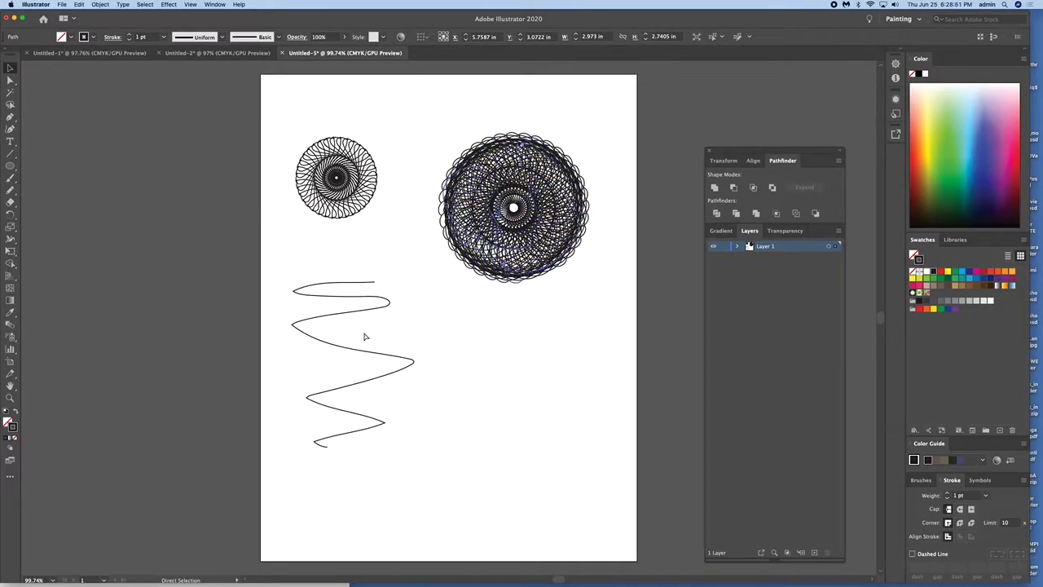
{"action": "key", "text": "super+d"}
{"action": "key", "text": "super+d"}
{"action": "key", "text": "super+d"}
{"action": "key", "text": "super+d"}
{"action": "key", "text": "v"}
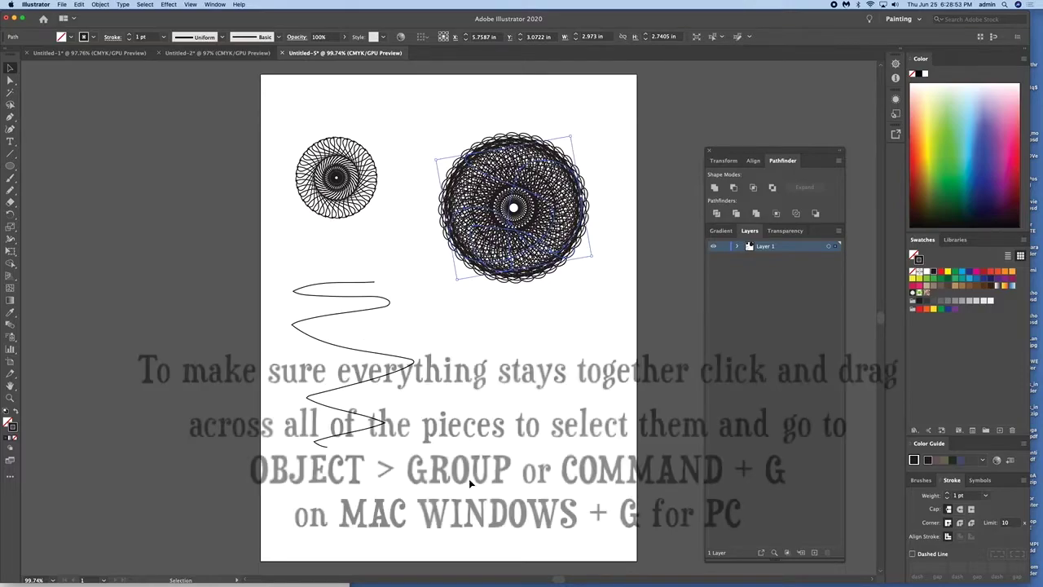
{"action": "left_click", "coordinate": [573, 313]}
Step: Group the pieces of the large rosette and of the small rosette into single objects
{"action": "left_click_drag", "start_coordinate": [533, 301], "coordinate": [500, 151]}
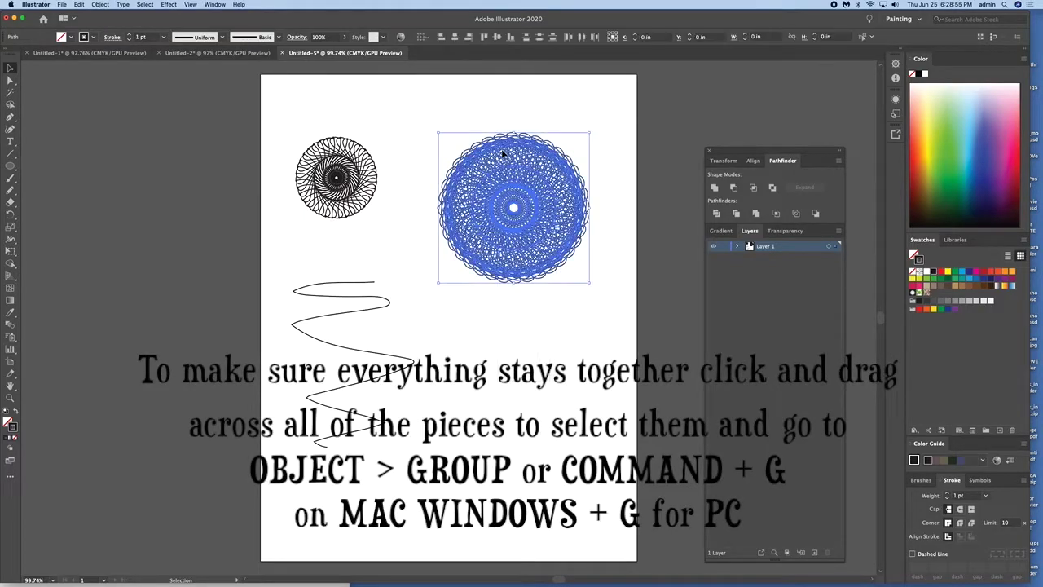
{"action": "left_click", "coordinate": [99, 5]}
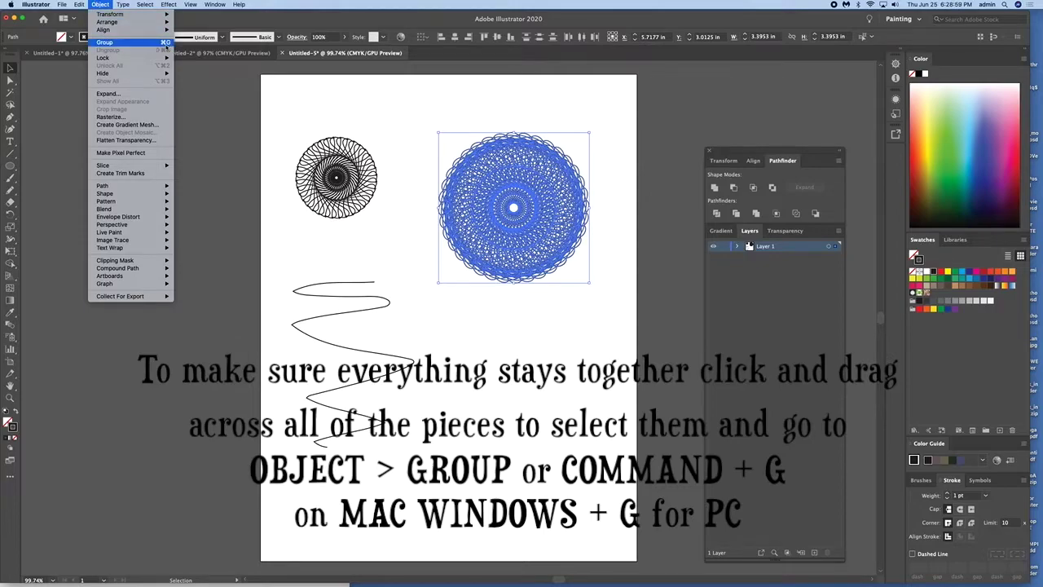
{"action": "left_click", "coordinate": [167, 42]}
{"action": "left_click_drag", "start_coordinate": [385, 129], "coordinate": [298, 224]}
{"action": "key", "text": "super+g"}
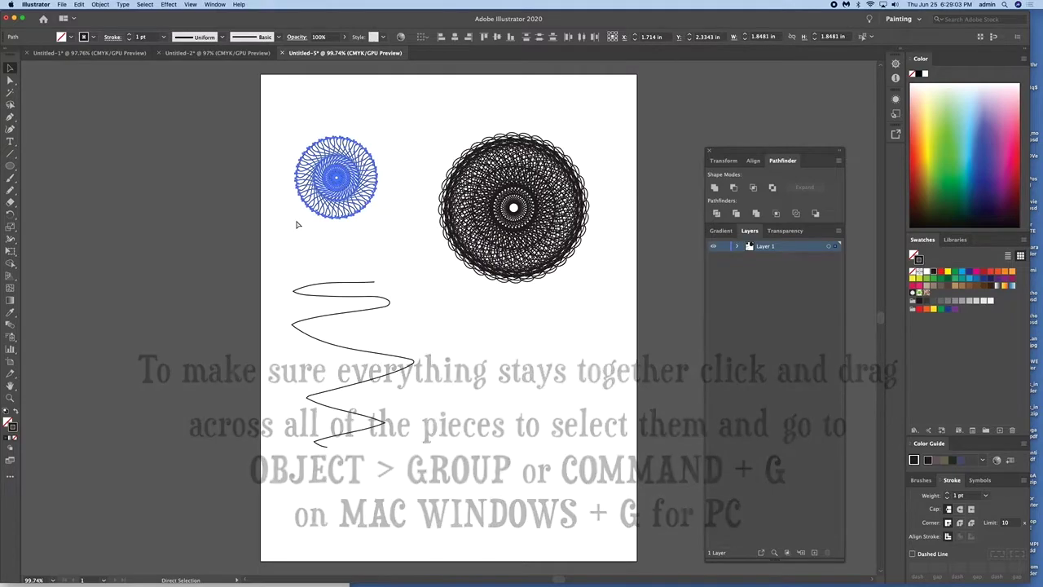
{"action": "left_click", "coordinate": [366, 320]}
Step: Rotate-copy the zigzag by 10° repeatedly to form a third rosette
{"action": "left_click", "coordinate": [368, 311]}
{"action": "left_click", "coordinate": [111, 4]}
{"action": "mouse_move", "coordinate": [111, 14]}
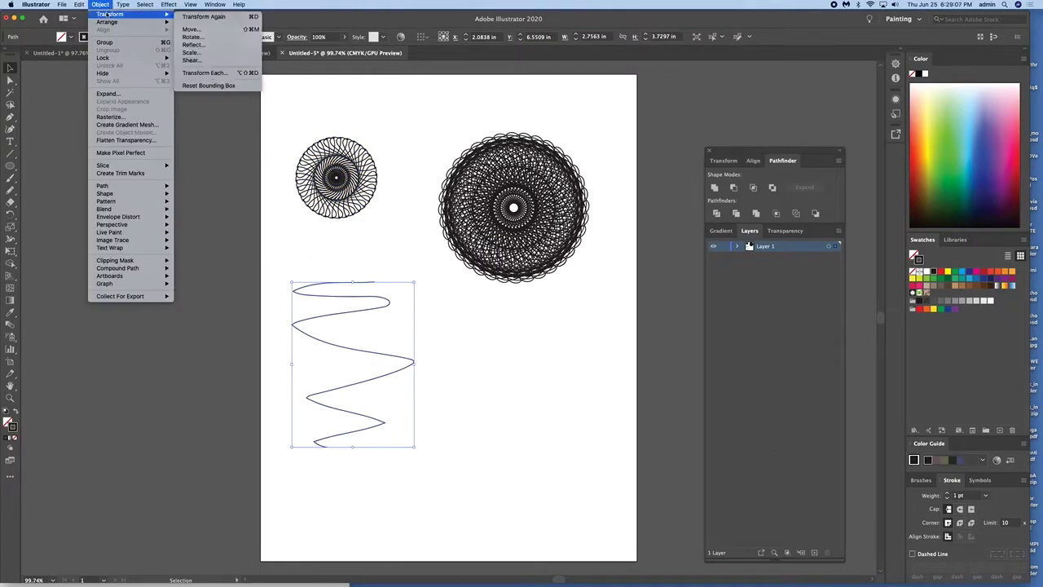
{"action": "left_click", "coordinate": [231, 46]}
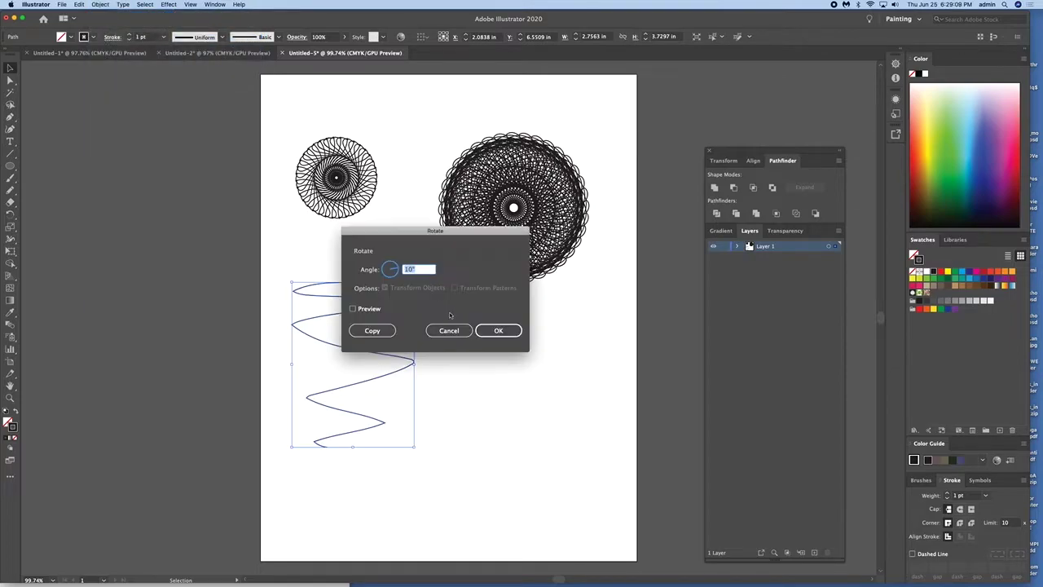
{"action": "left_click", "coordinate": [380, 330]}
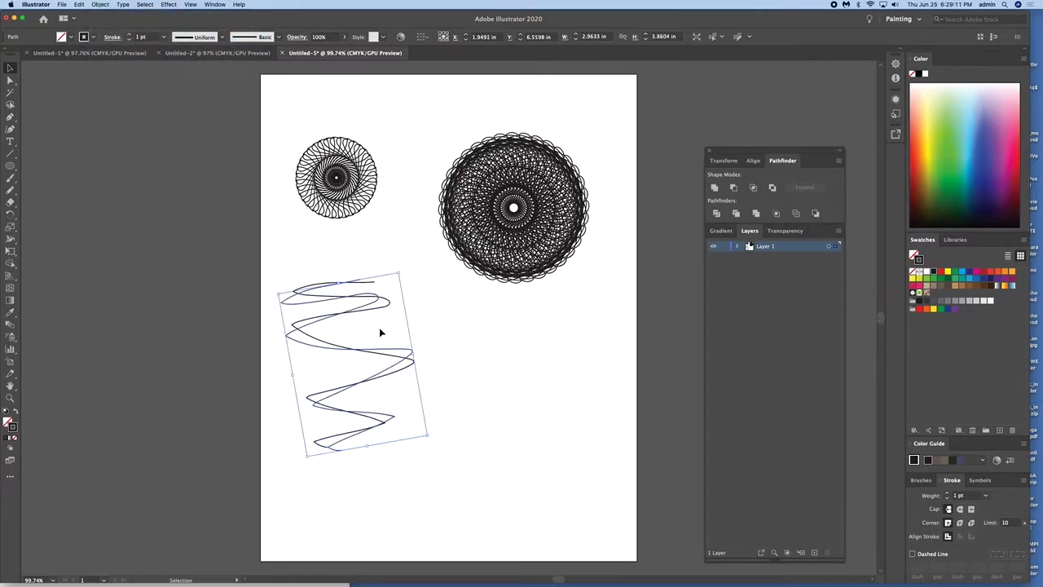
{"action": "key", "text": "ctrl+d"}
{"action": "key", "text": "ctrl+d"}
{"action": "key", "text": "ctrl+d"}
{"action": "key", "text": "ctrl+d"}
{"action": "key", "text": "ctrl+d"}
{"action": "key", "text": "ctrl+d"}
{"action": "key", "text": "ctrl+d"}
{"action": "key", "text": "ctrl+d"}
{"action": "key", "text": "ctrl+d"}
{"action": "key", "text": "ctrl+d"}
{"action": "key", "text": "ctrl+d"}
{"action": "key", "text": "ctrl+d"}
{"action": "key", "text": "ctrl+d"}
{"action": "key", "text": "ctrl+d"}
{"action": "key", "text": "ctrl+d"}
{"action": "key", "text": "ctrl+d"}
{"action": "key", "text": "ctrl+d"}
{"action": "key", "text": "ctrl+d"}
{"action": "key", "text": "ctrl+d"}
{"action": "key", "text": "ctrl+d"}
{"action": "key", "text": "ctrl+d"}
{"action": "key", "text": "ctrl+d"}
{"action": "key", "text": "ctrl+d"}
{"action": "key", "text": "ctrl+d"}
{"action": "key", "text": "ctrl+d"}
{"action": "key", "text": "ctrl+d"}
{"action": "key", "text": "ctrl+d"}
{"action": "key", "text": "ctrl+d"}
{"action": "key", "text": "ctrl+d"}
{"action": "key", "text": "ctrl+d"}
{"action": "key", "text": "ctrl+d"}
{"action": "key", "text": "ctrl+d"}
{"action": "key", "text": "ctrl+d"}
{"action": "key", "text": "ctrl+d"}
{"action": "key", "text": "ctrl+d"}
{"action": "key", "text": "ctrl+d"}
{"action": "key", "text": "ctrl+d"}
{"action": "key", "text": "ctrl+d"}
{"action": "key", "text": "ctrl+d"}
{"action": "key", "text": "ctrl+d"}
{"action": "key", "text": "ctrl+d"}
{"action": "key", "text": "ctrl+d"}
{"action": "key", "text": "v"}
Step: Group the zigzag rosette's pieces and move it up beside the other two
{"action": "left_click", "coordinate": [408, 484]}
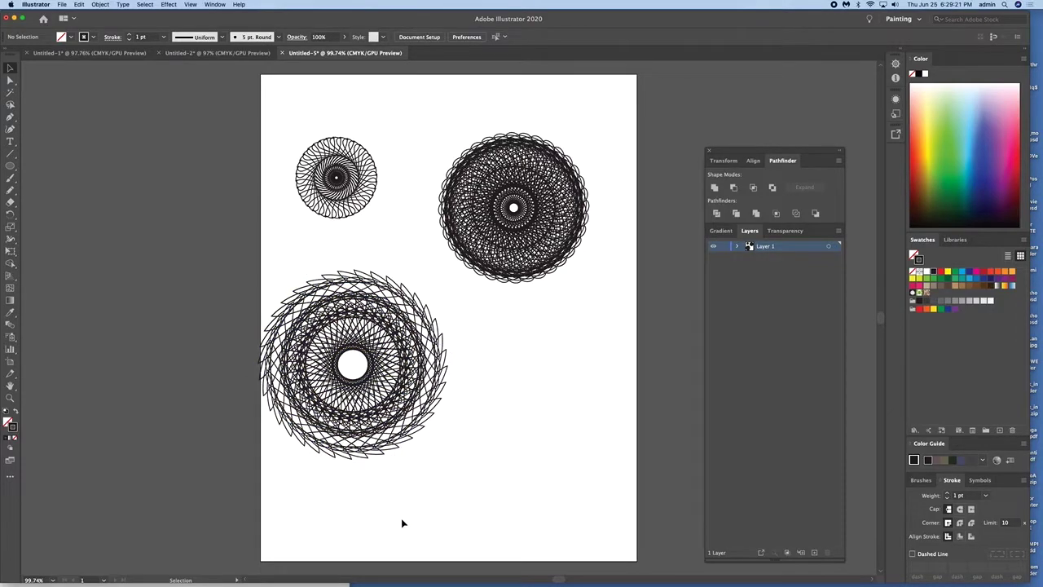
{"action": "left_click", "coordinate": [337, 325]}
{"action": "key", "text": "a"}
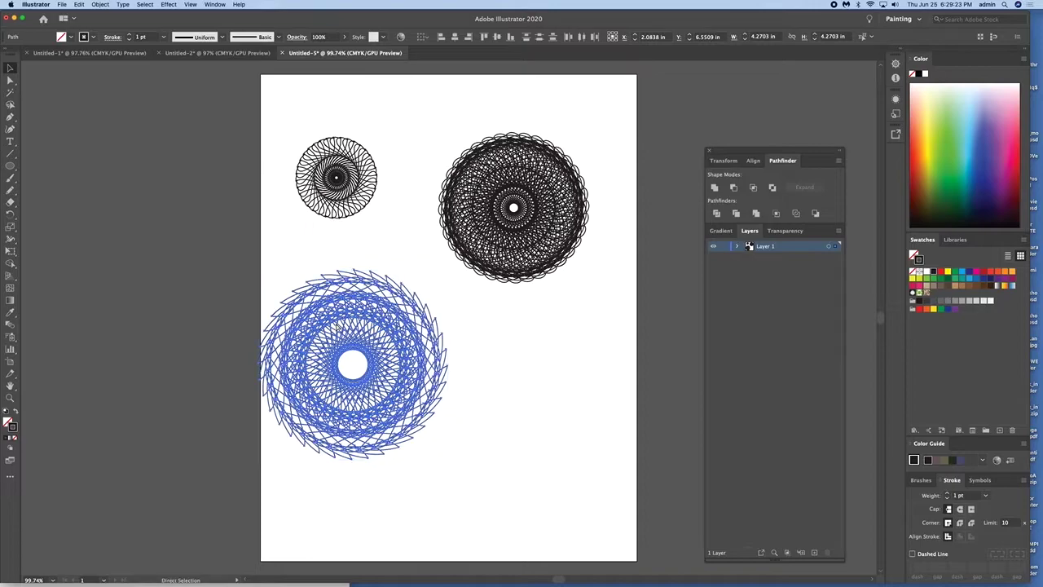
{"action": "key", "text": "v"}
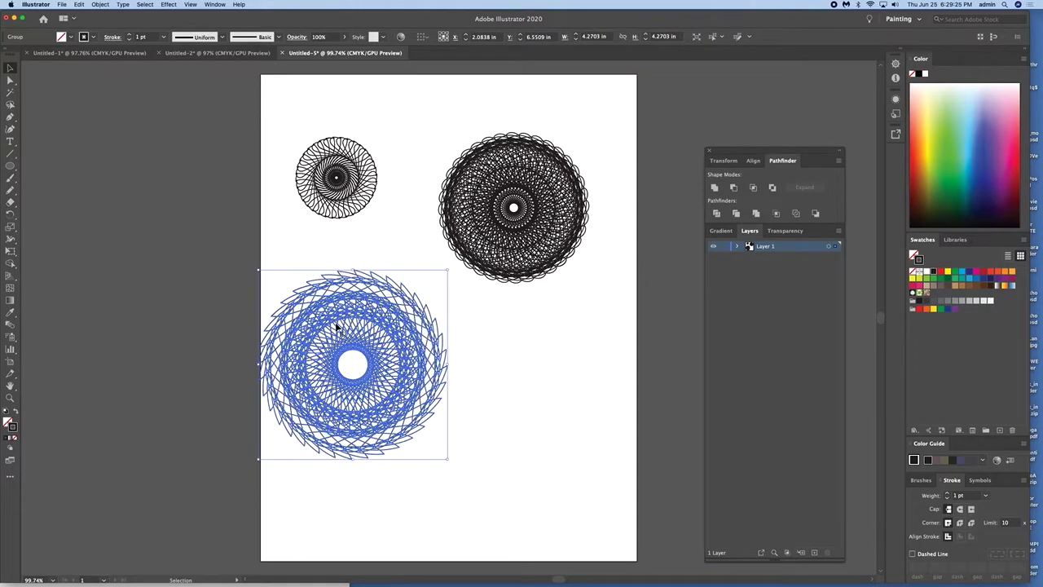
{"action": "left_click_drag", "start_coordinate": [392, 373], "coordinate": [418, 335]}
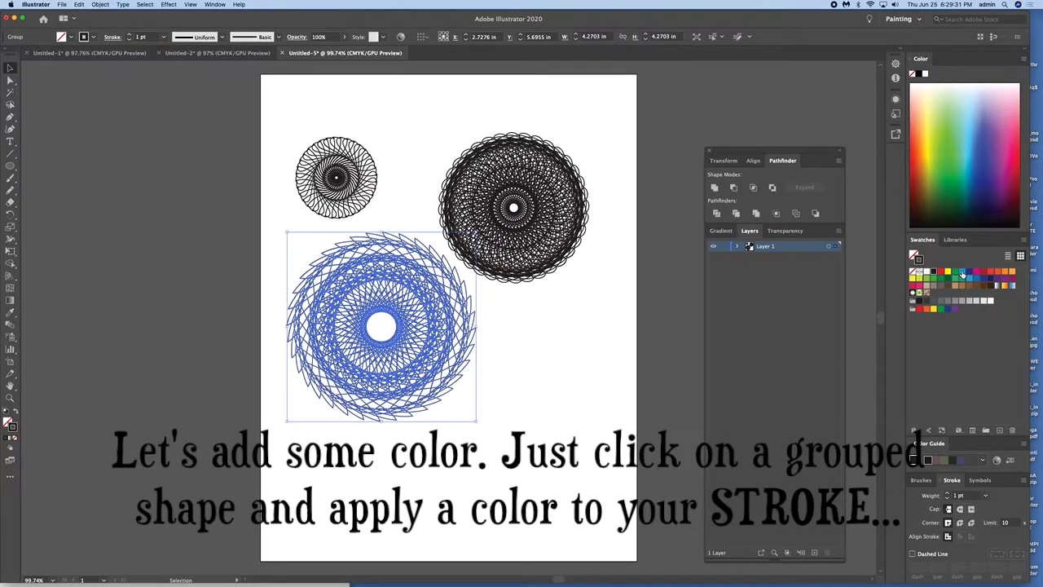
Step: Color the rosette strokes: the lower one blue, the large one magenta, the small one yellow
{"action": "left_click", "coordinate": [956, 274]}
{"action": "left_click", "coordinate": [474, 236]}
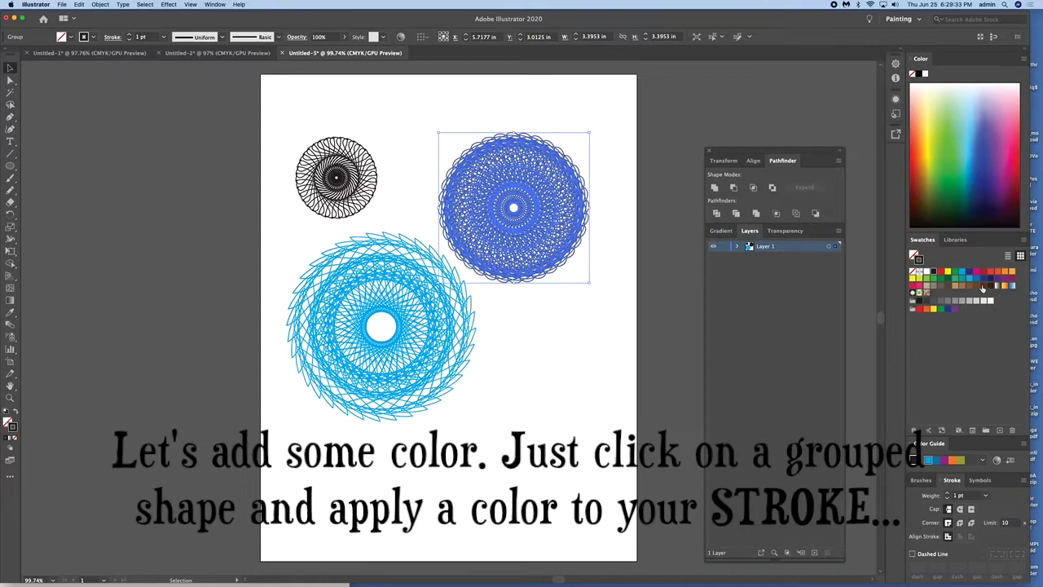
{"action": "left_click", "coordinate": [1010, 283]}
{"action": "left_click", "coordinate": [332, 185]}
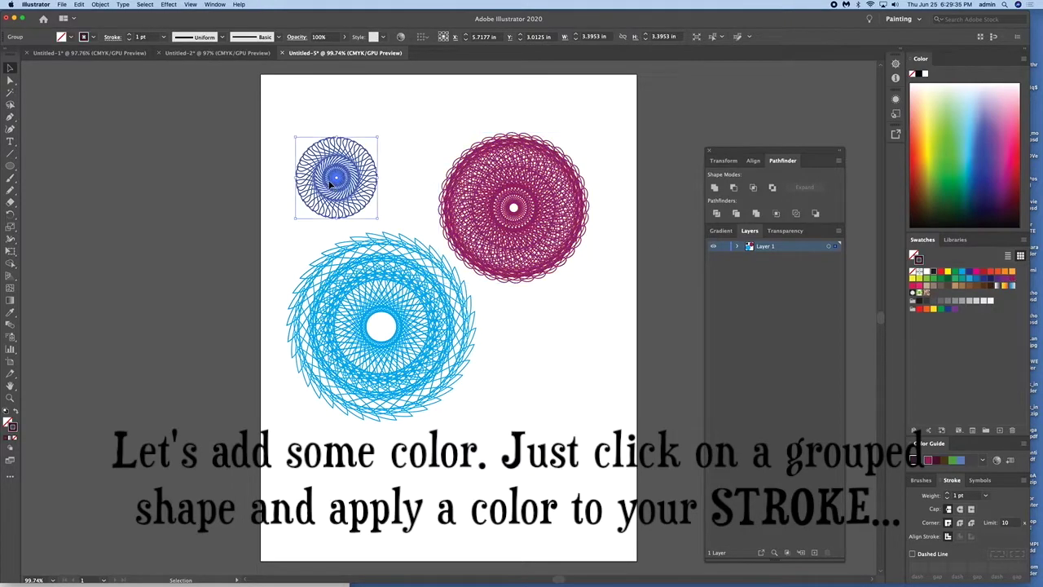
{"action": "left_click", "coordinate": [947, 272]}
{"action": "left_click", "coordinate": [500, 365]}
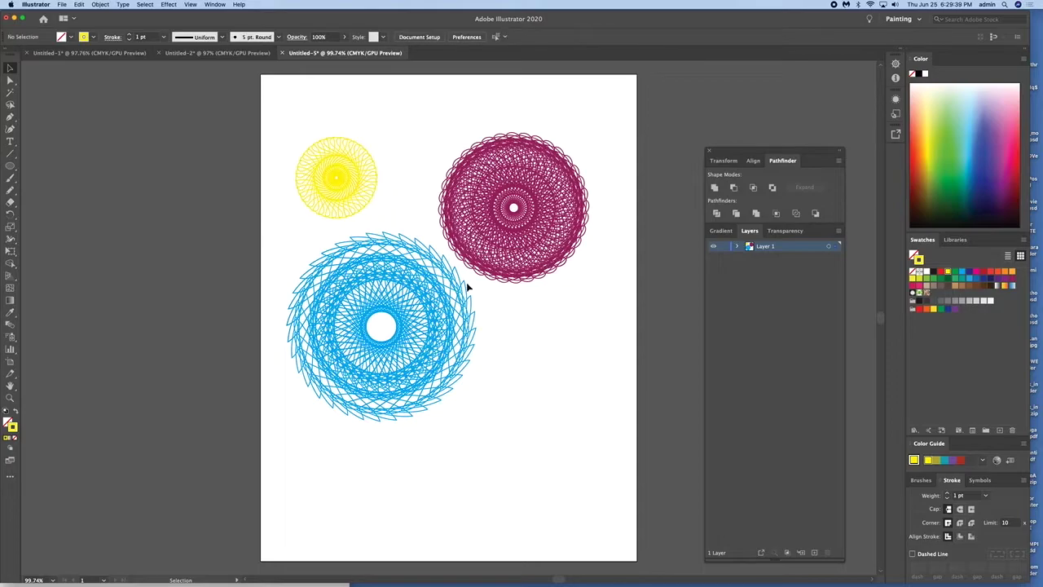
{"action": "left_click", "coordinate": [10, 167]}
Step: Draw a green-filled circle with no stroke around the yellow rosette and send it behind
{"action": "left_click_drag", "start_coordinate": [383, 130], "coordinate": [294, 220]}
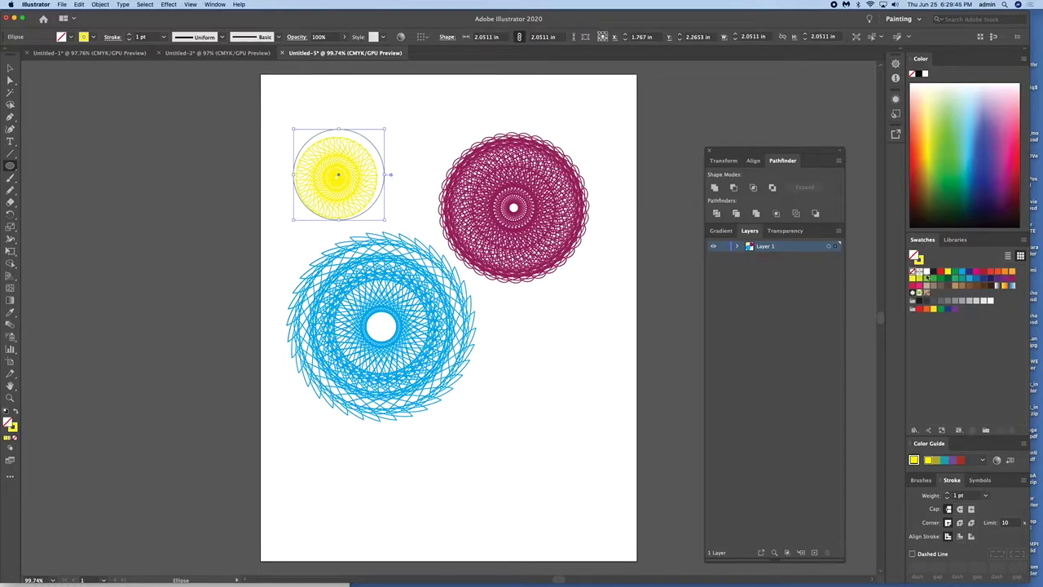
{"action": "left_click", "coordinate": [931, 280]}
{"action": "left_click", "coordinate": [13, 427]}
{"action": "left_click", "coordinate": [14, 439]}
{"action": "left_click", "coordinate": [10, 67]}
{"action": "left_click", "coordinate": [100, 4]}
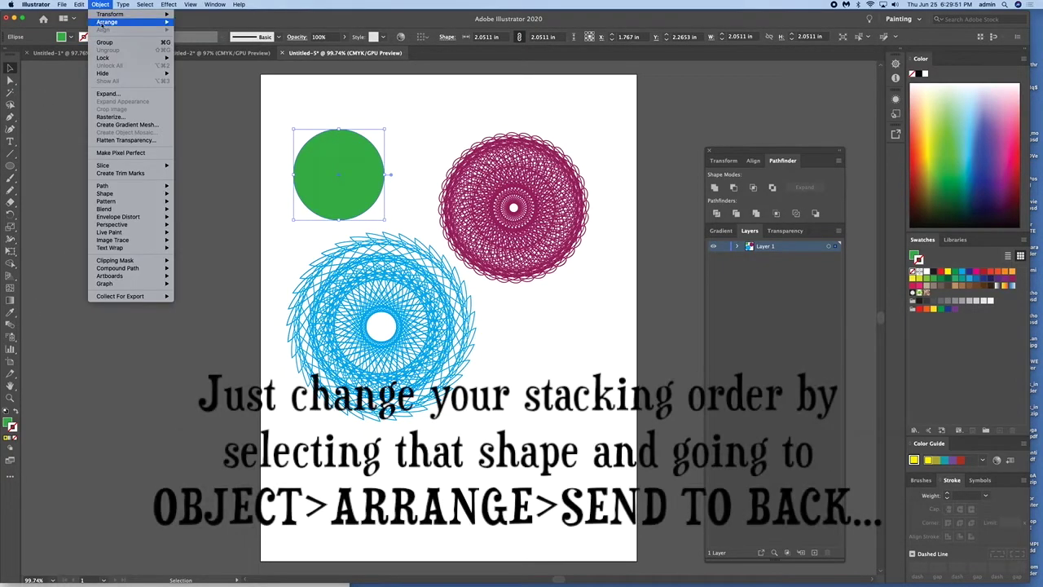
{"action": "mouse_move", "coordinate": [107, 22]}
{"action": "left_click", "coordinate": [204, 47]}
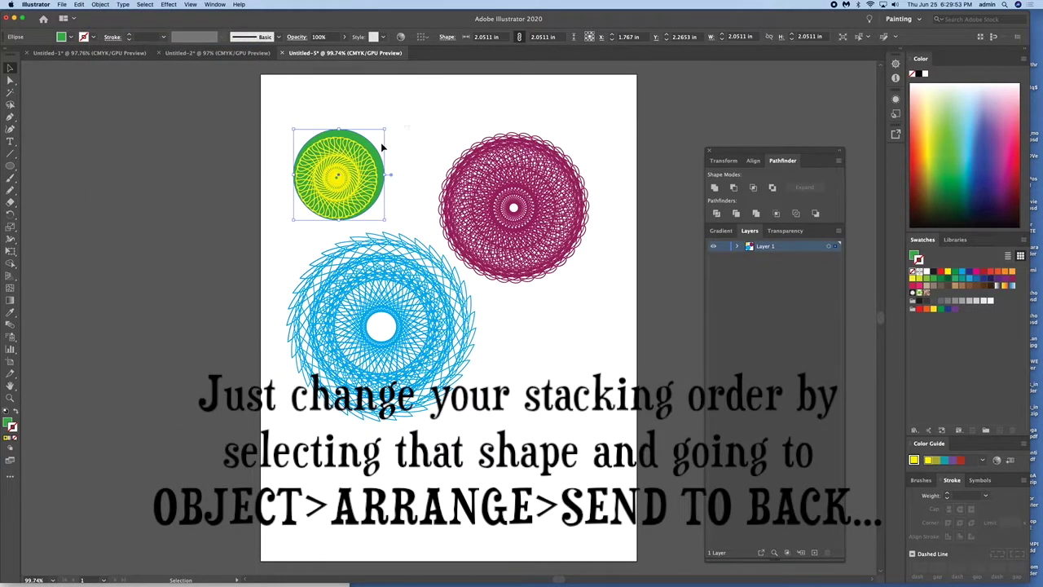
Step: Center the green circle and yellow rosette on each other horizontally and vertically
{"action": "left_click_drag", "start_coordinate": [407, 122], "coordinate": [266, 202]}
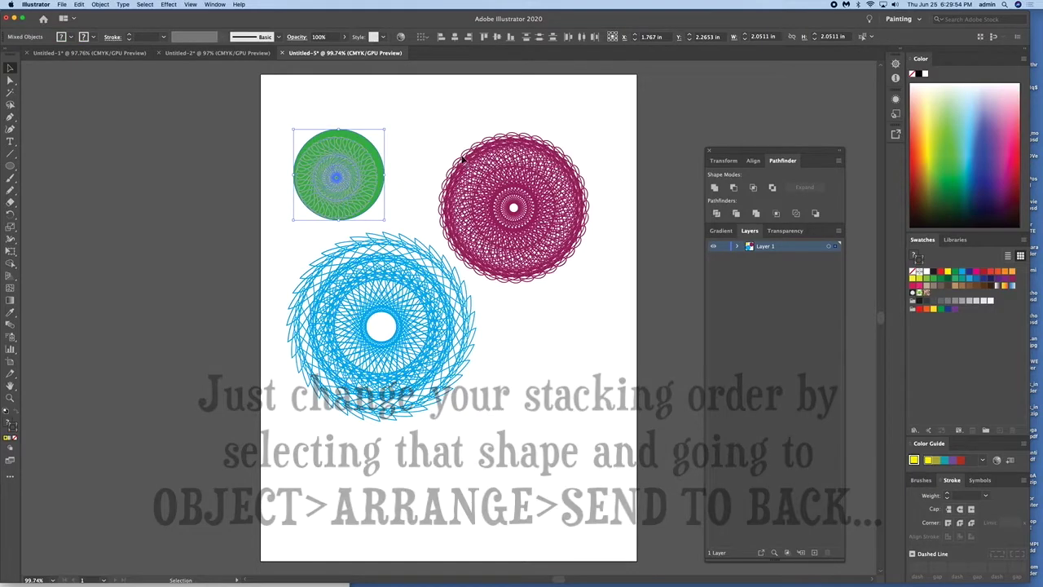
{"action": "left_click", "coordinate": [454, 36]}
{"action": "left_click", "coordinate": [497, 37]}
{"action": "left_click", "coordinate": [439, 109]}
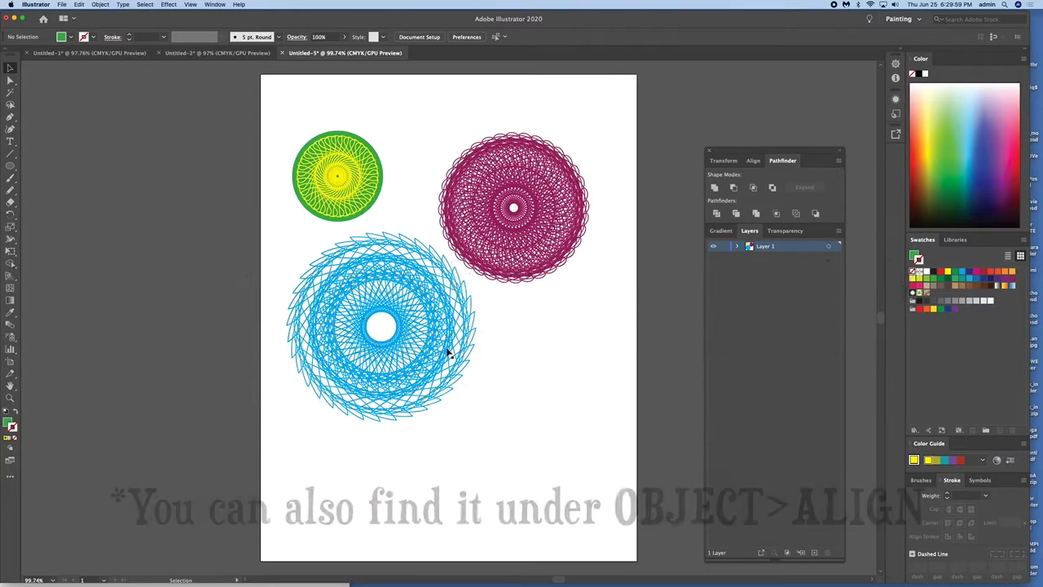
{"action": "left_click", "coordinate": [9, 166]}
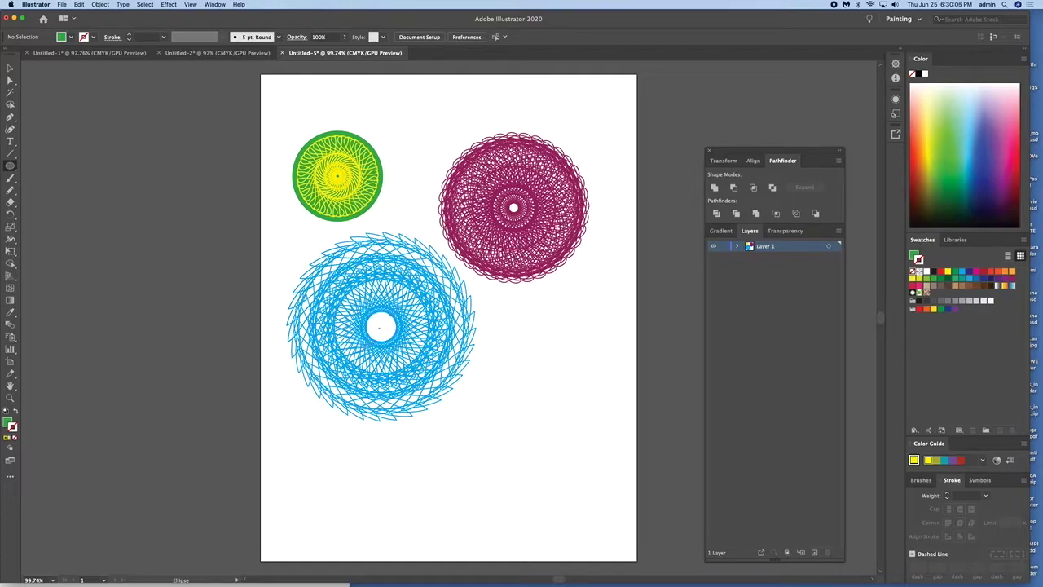
Step: Add a small purple-filled, purple-outlined circle at the blue rosette's centre, sent backward behind its lines
{"action": "left_click_drag", "start_coordinate": [379, 328], "coordinate": [397, 347]}
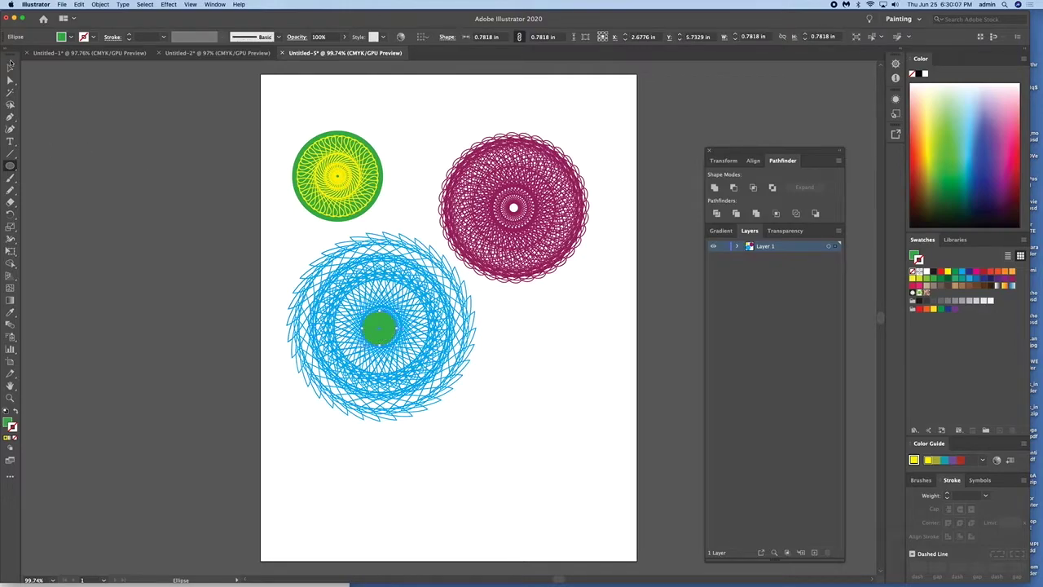
{"action": "left_click", "coordinate": [11, 67]}
{"action": "left_click_drag", "start_coordinate": [396, 312], "coordinate": [401, 307]}
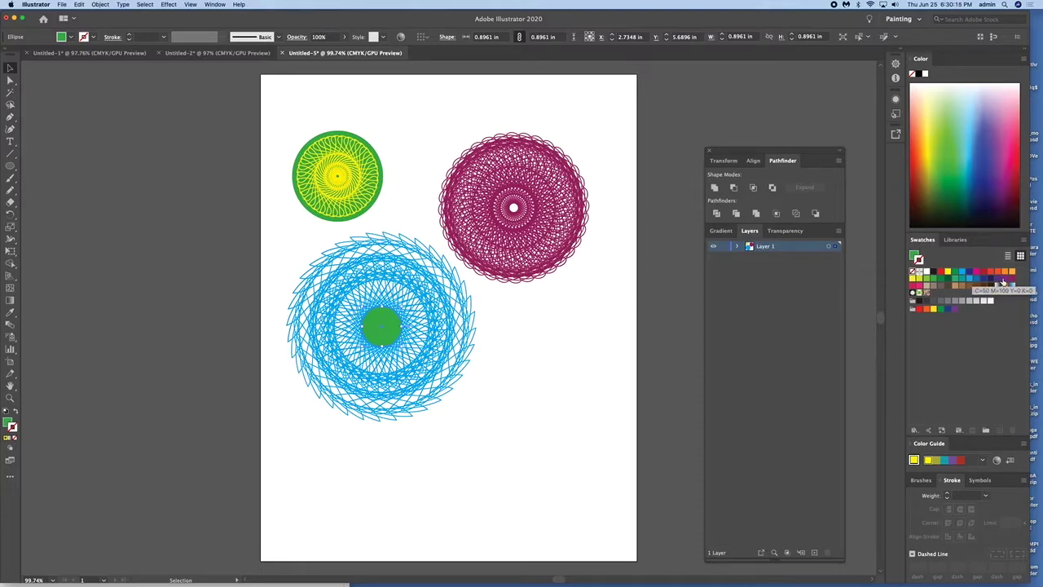
{"action": "left_click", "coordinate": [1005, 280]}
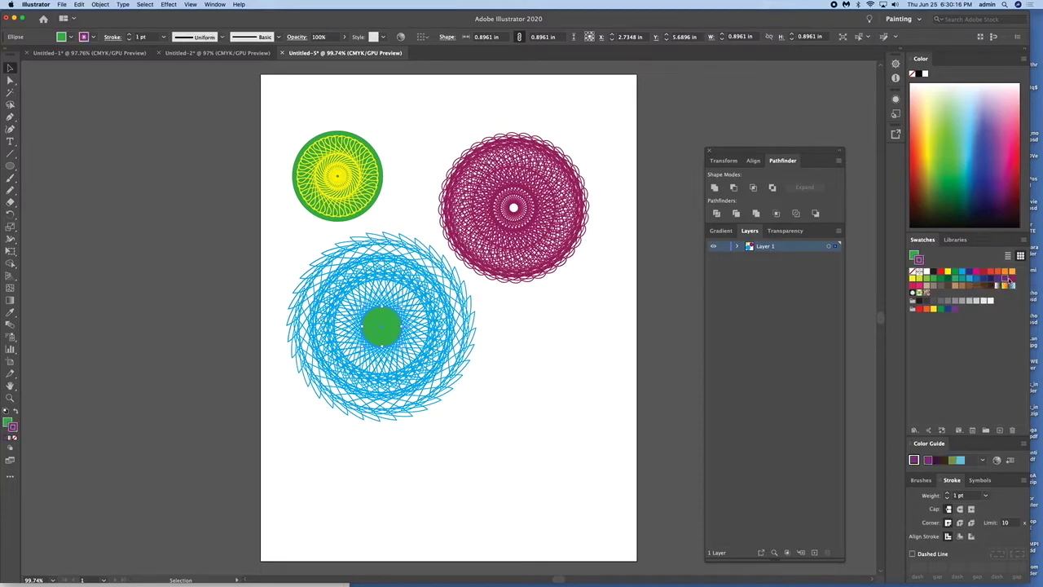
{"action": "left_click", "coordinate": [13, 426]}
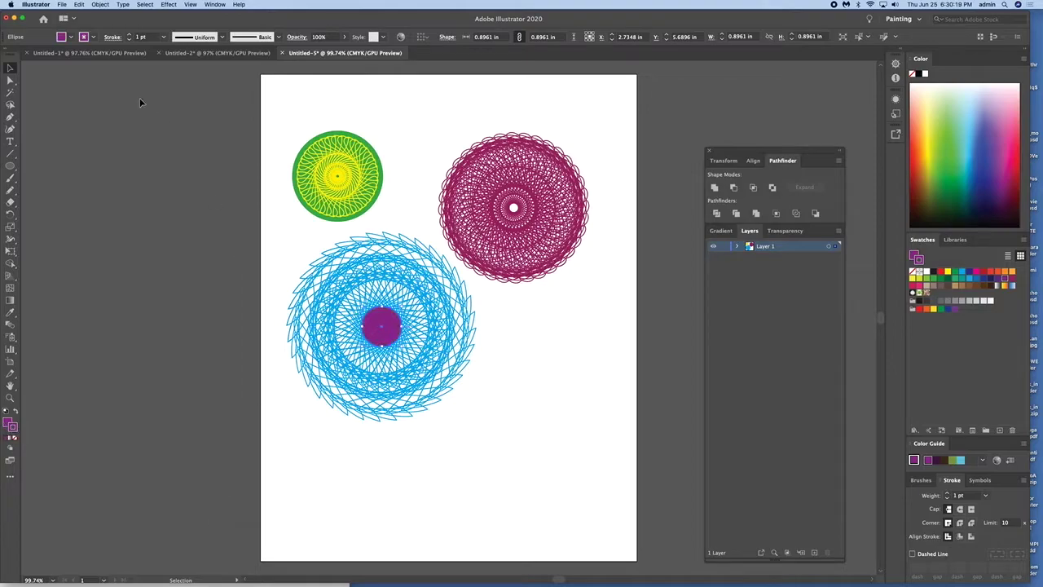
{"action": "left_click", "coordinate": [99, 4]}
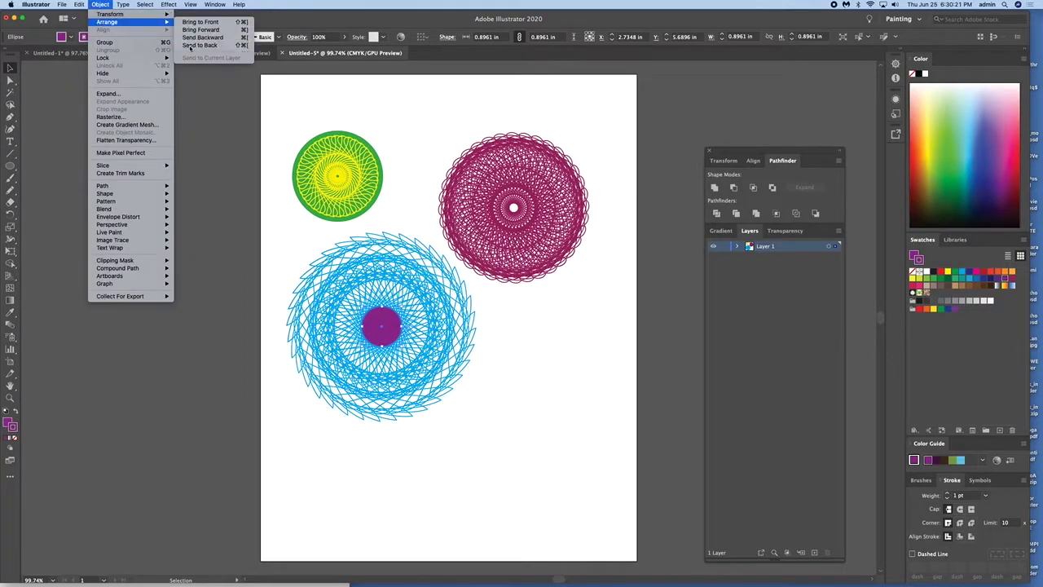
{"action": "left_click", "coordinate": [208, 45]}
{"action": "left_click", "coordinate": [549, 495]}
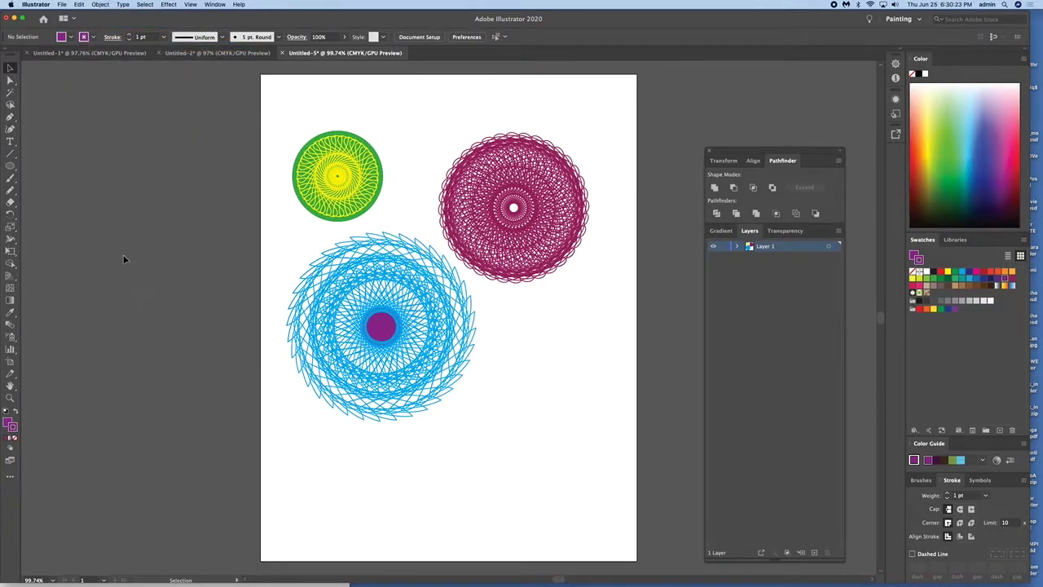
{"action": "left_click", "coordinate": [10, 166]}
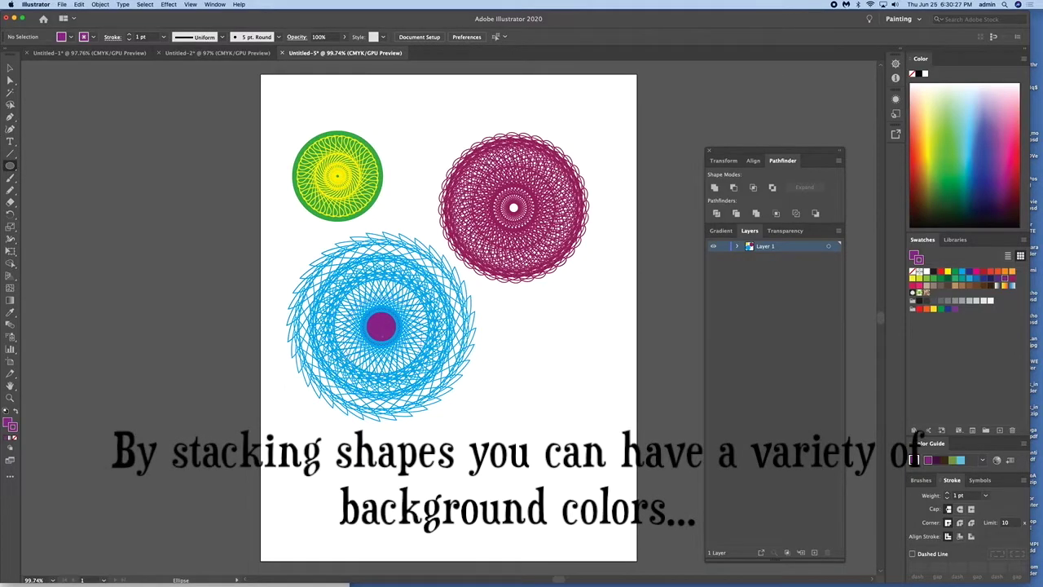
Step: Add an orange-filled circle about 2.09 in wide at the blue rosette's centre, sent behind it
{"action": "left_click_drag", "start_coordinate": [380, 338], "coordinate": [422, 380]}
{"action": "left_click", "coordinate": [1003, 271]}
{"action": "left_click", "coordinate": [9, 68]}
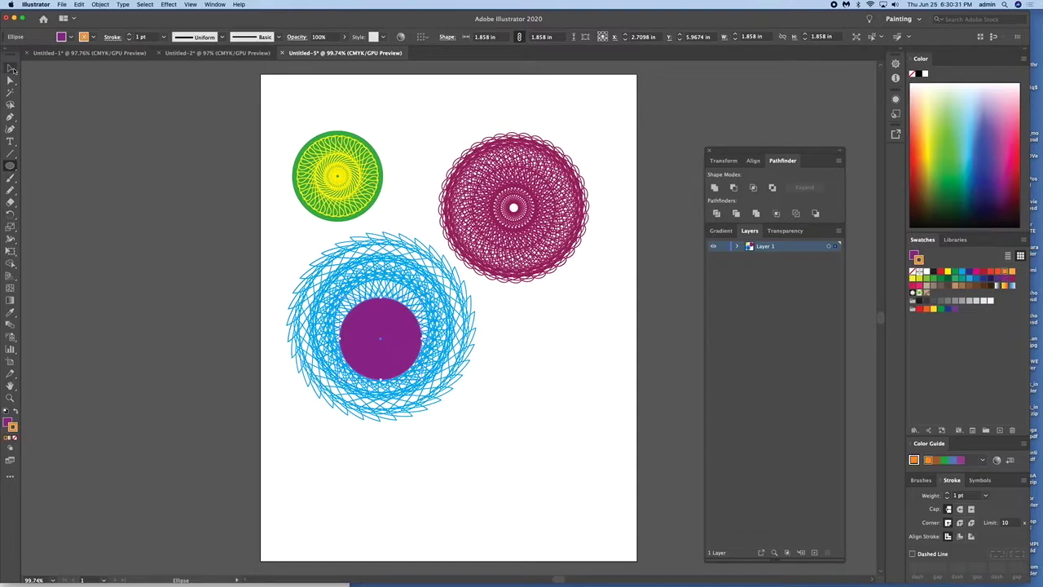
{"action": "left_click", "coordinate": [9, 422]}
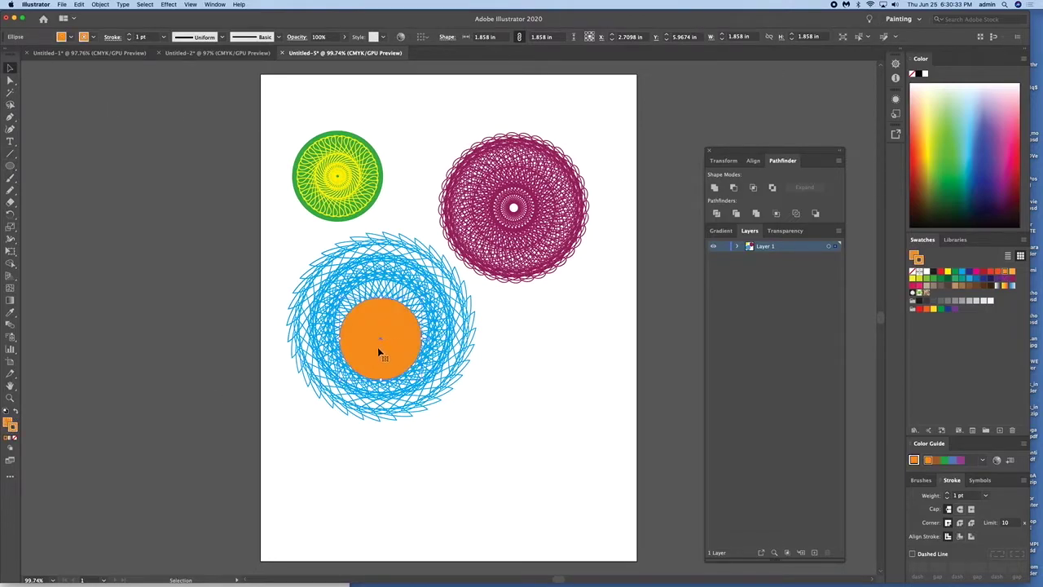
{"action": "left_click_drag", "start_coordinate": [388, 329], "coordinate": [388, 310]}
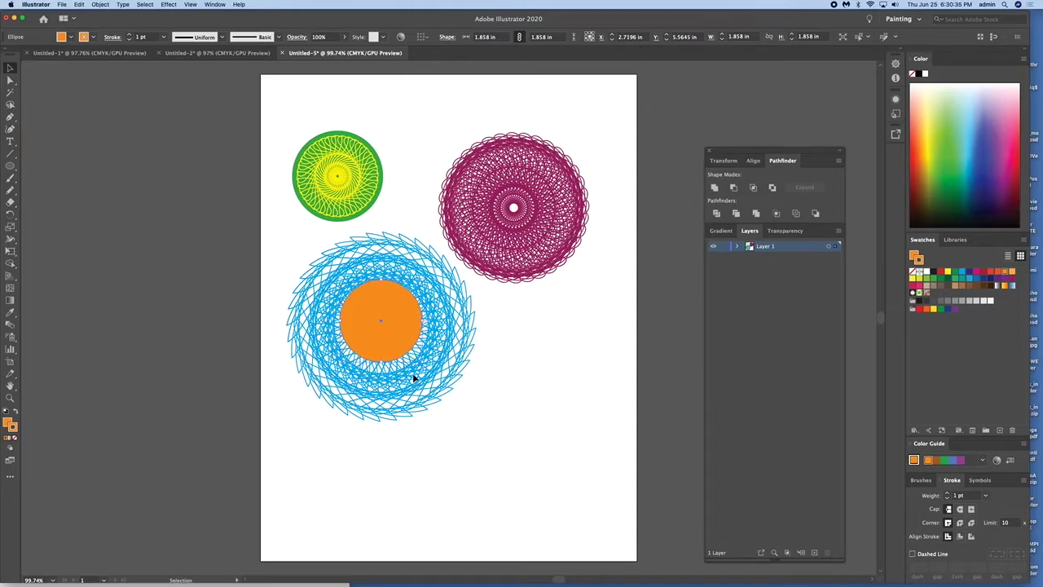
{"action": "left_click_drag", "start_coordinate": [422, 362], "coordinate": [433, 376]}
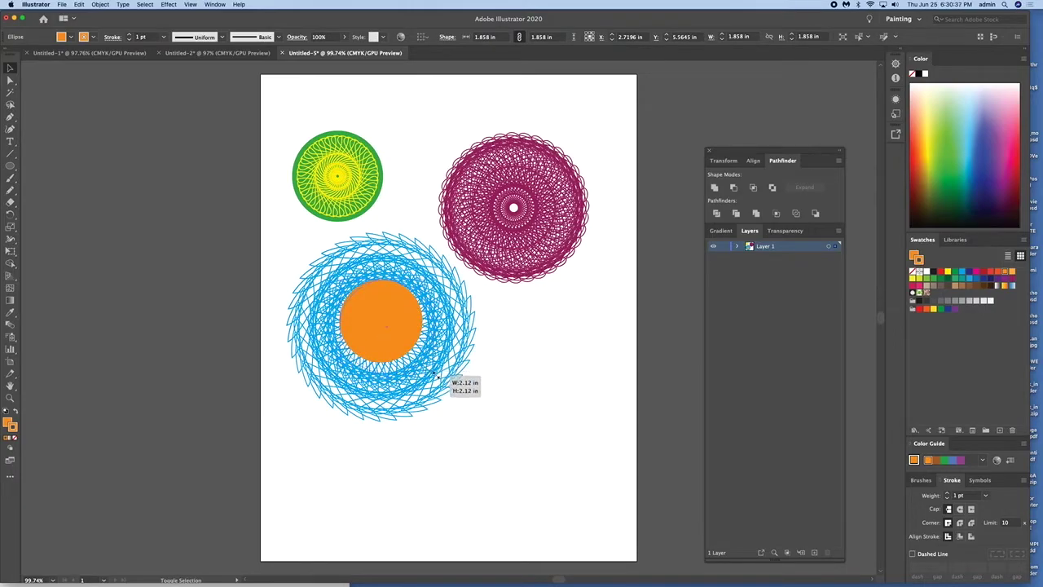
{"action": "key", "text": "Left"}
{"action": "key", "text": "Left"}
{"action": "key", "text": "Left"}
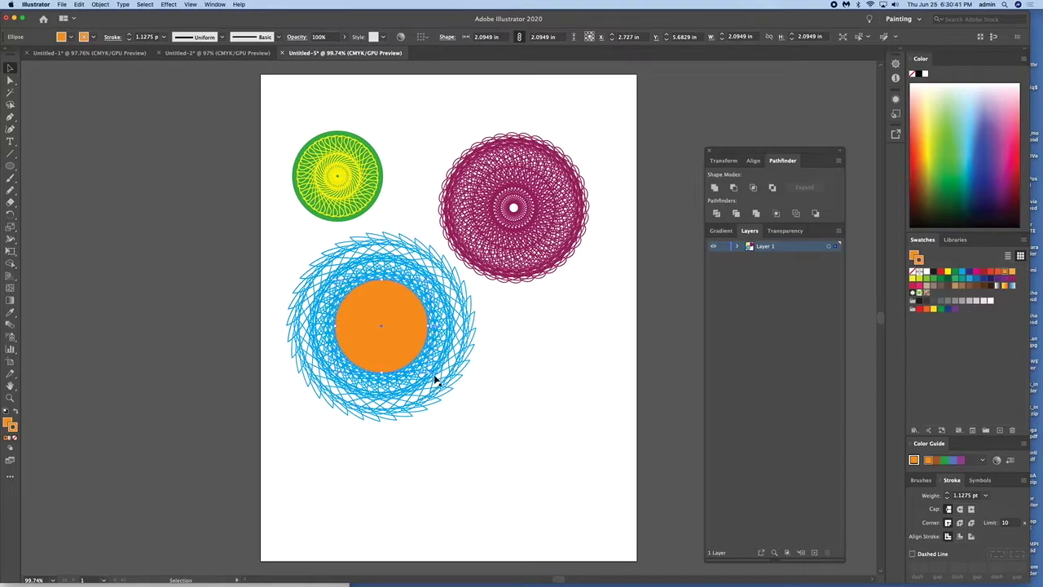
{"action": "left_click", "coordinate": [100, 4]}
{"action": "mouse_move", "coordinate": [107, 22]}
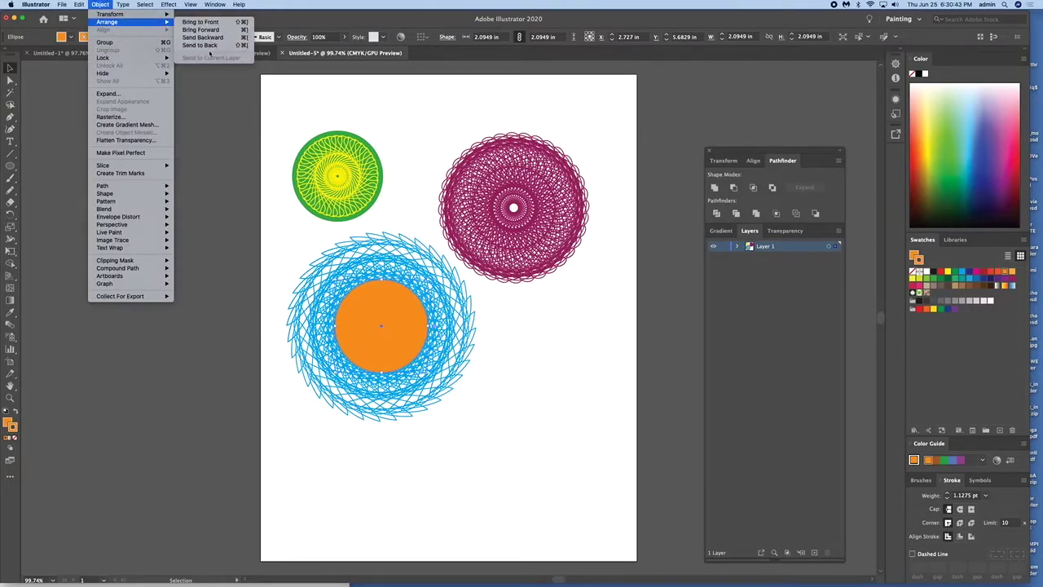
{"action": "left_click", "coordinate": [208, 51]}
{"action": "left_click", "coordinate": [528, 439]}
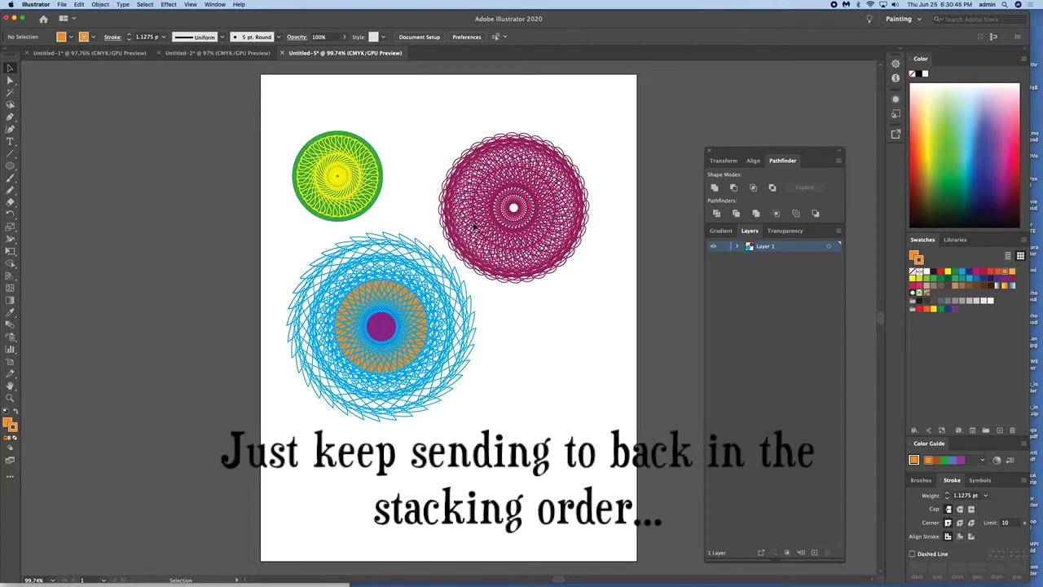
{"action": "left_click", "coordinate": [12, 166]}
Step: Draw a large circle about 3.18 in wide over the blue rosette and nudge it into place
{"action": "left_click_drag", "start_coordinate": [309, 393], "coordinate": [431, 272]}
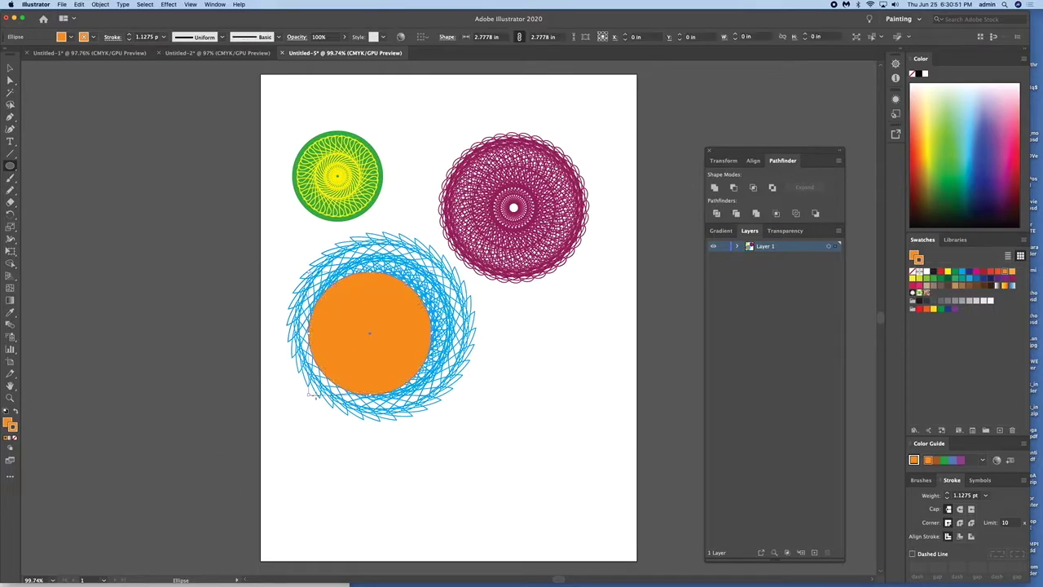
{"action": "left_click", "coordinate": [11, 69]}
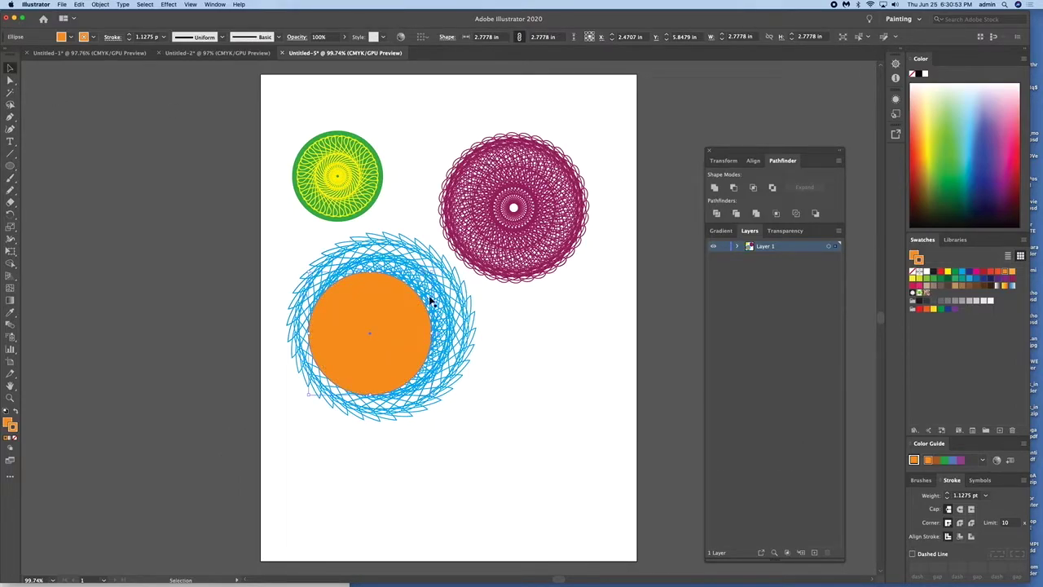
{"action": "left_click_drag", "start_coordinate": [433, 270], "coordinate": [457, 259]}
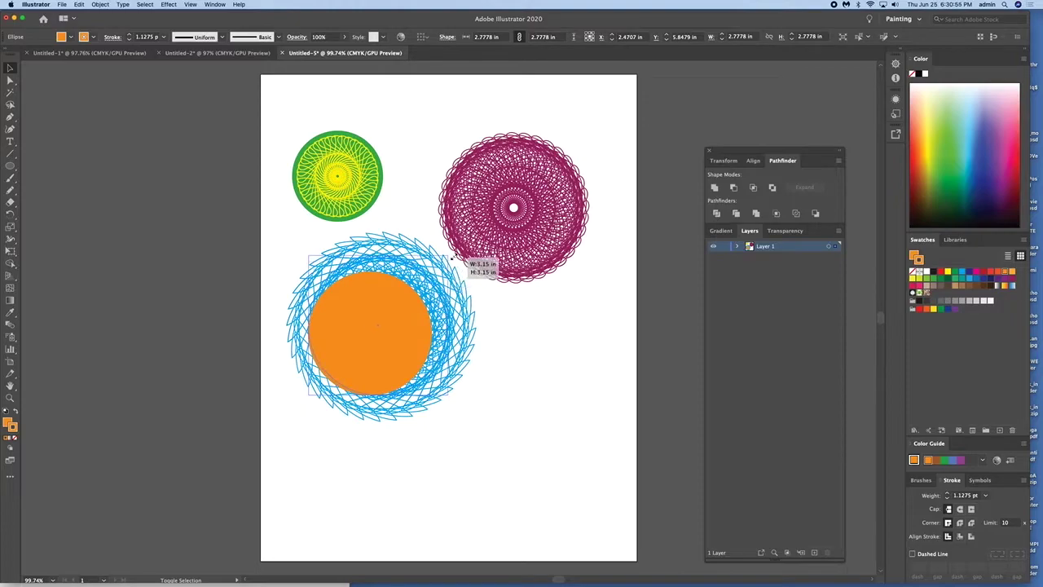
{"action": "key", "text": "Right"}
{"action": "key", "text": "Right"}
{"action": "key", "text": "Right"}
{"action": "key", "text": "Right"}
{"action": "key", "text": "Right"}
{"action": "key", "text": "Down"}
{"action": "key", "text": "Down"}
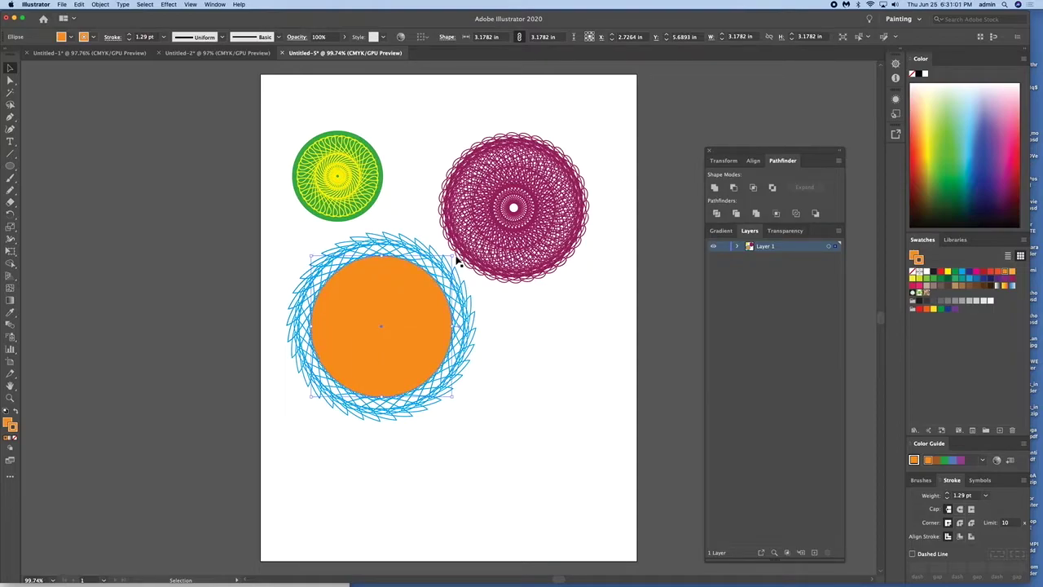
Step: Color the large circle green, send it to the back, and center it horizontally with the blue rosette
{"action": "left_click", "coordinate": [954, 279]}
{"action": "left_click", "coordinate": [11, 423]}
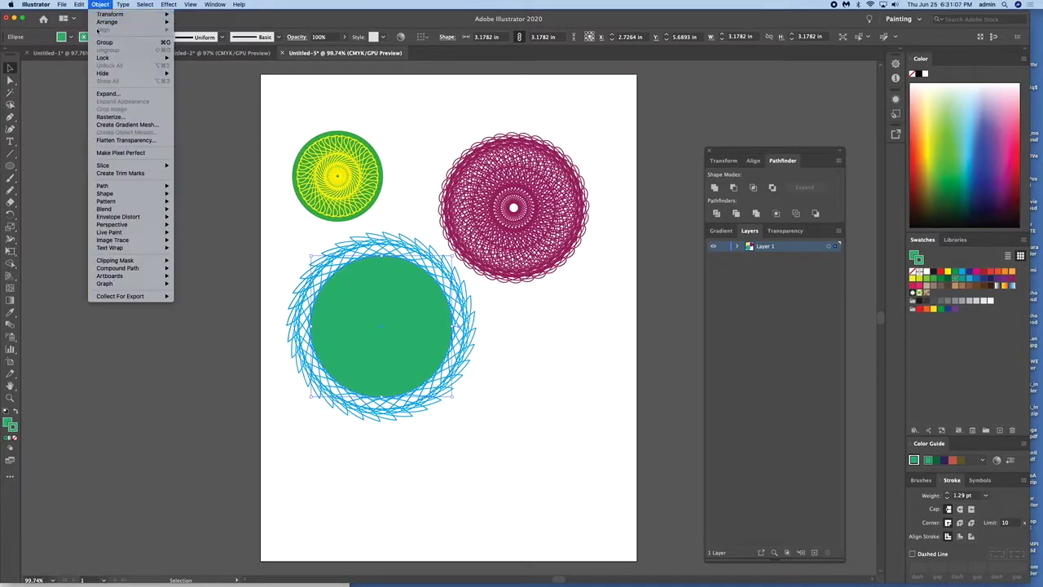
{"action": "left_click", "coordinate": [200, 45]}
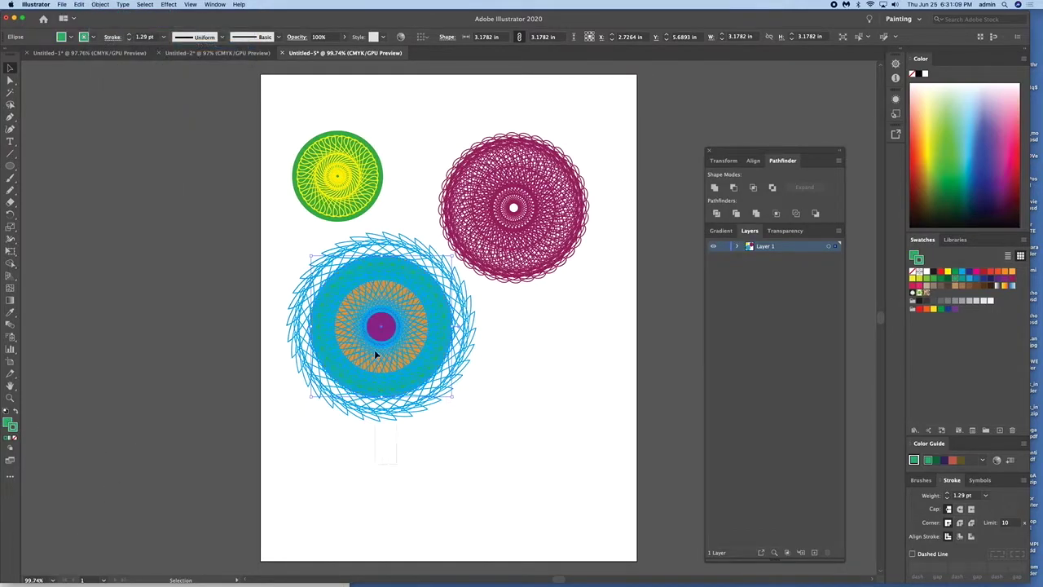
{"action": "left_click", "coordinate": [368, 306], "text": "shift"}
{"action": "left_click", "coordinate": [454, 36]}
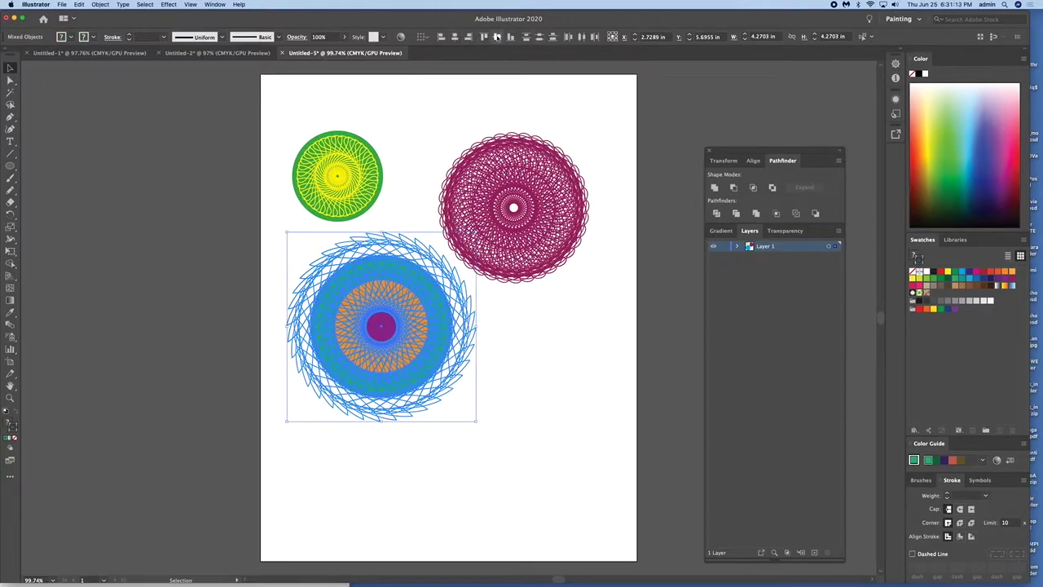
Step: Shift the blue spirograph and its green, orange and purple discs right, overlapping the magenta rosette's bottom
{"action": "left_click", "coordinate": [426, 460]}
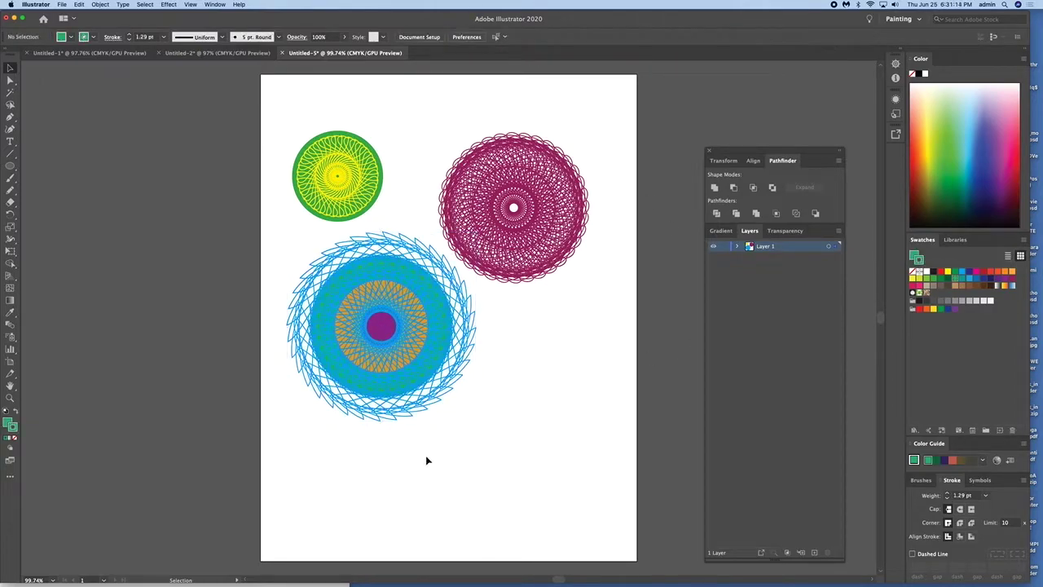
{"action": "left_click", "coordinate": [344, 308]}
{"action": "left_click", "coordinate": [342, 306]}
{"action": "left_click", "coordinate": [481, 457]}
{"action": "left_click_drag", "start_coordinate": [419, 338], "coordinate": [547, 349]}
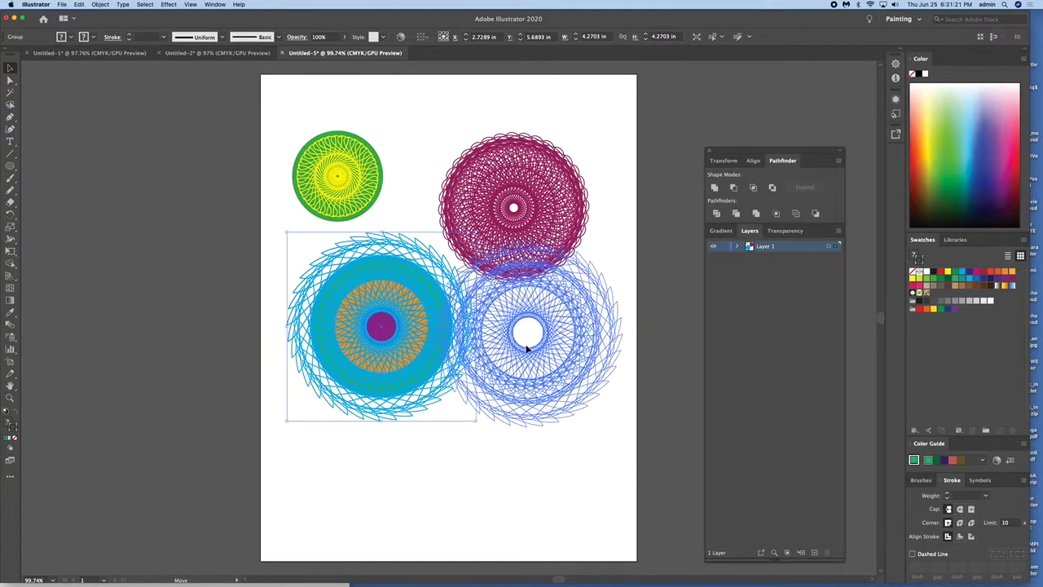
{"action": "left_click_drag", "start_coordinate": [547, 348], "coordinate": [528, 346]}
{"action": "key", "text": "ctrl+shift+a"}
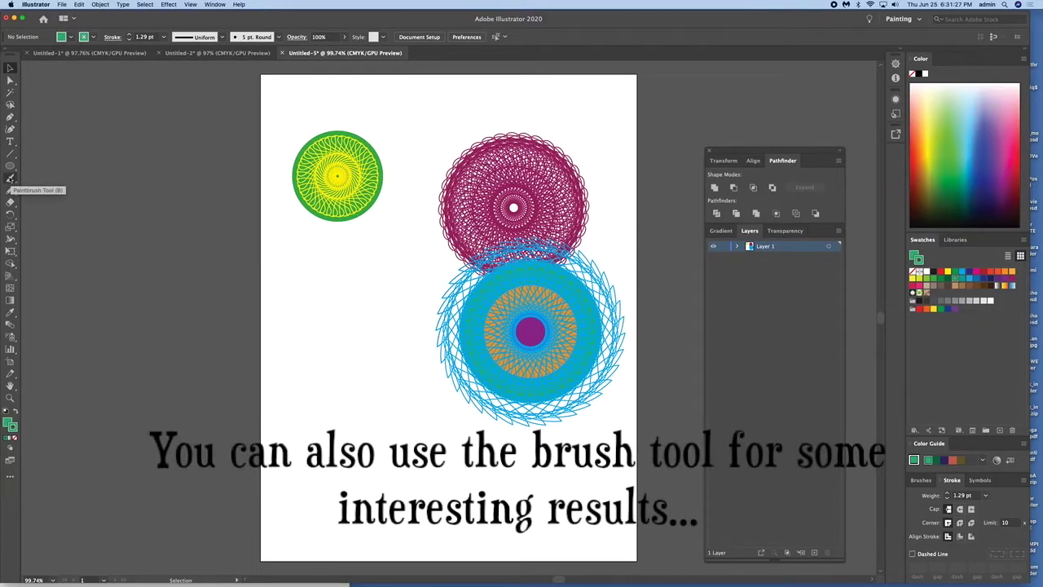
Step: Paint a thick green freehand brush squiggle at the lower left of the page
{"action": "left_click", "coordinate": [10, 178]}
{"action": "left_click_drag", "start_coordinate": [320, 296], "coordinate": [287, 470]}
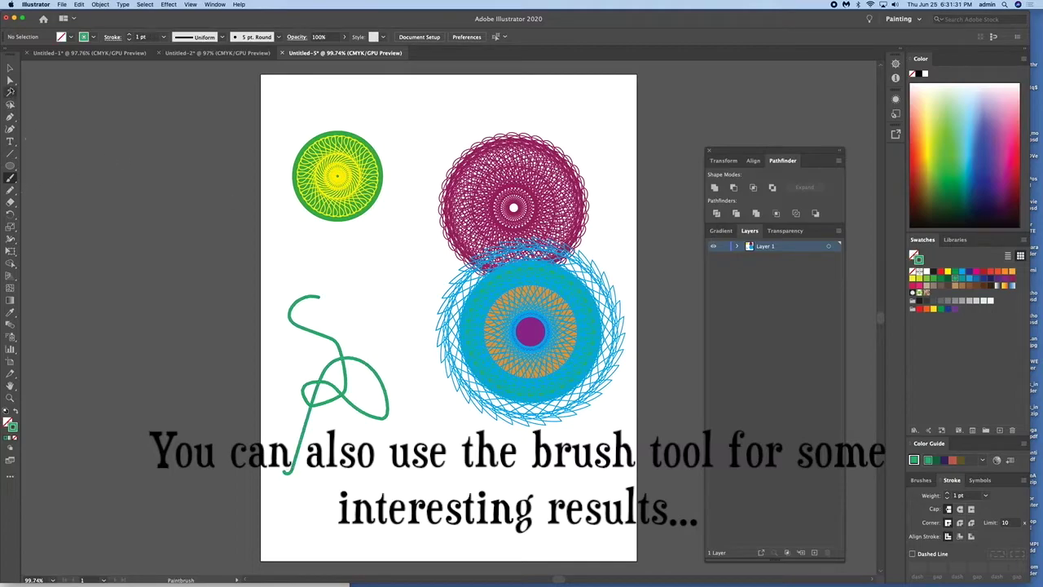
{"action": "left_click", "coordinate": [11, 68]}
{"action": "left_click", "coordinate": [344, 396]}
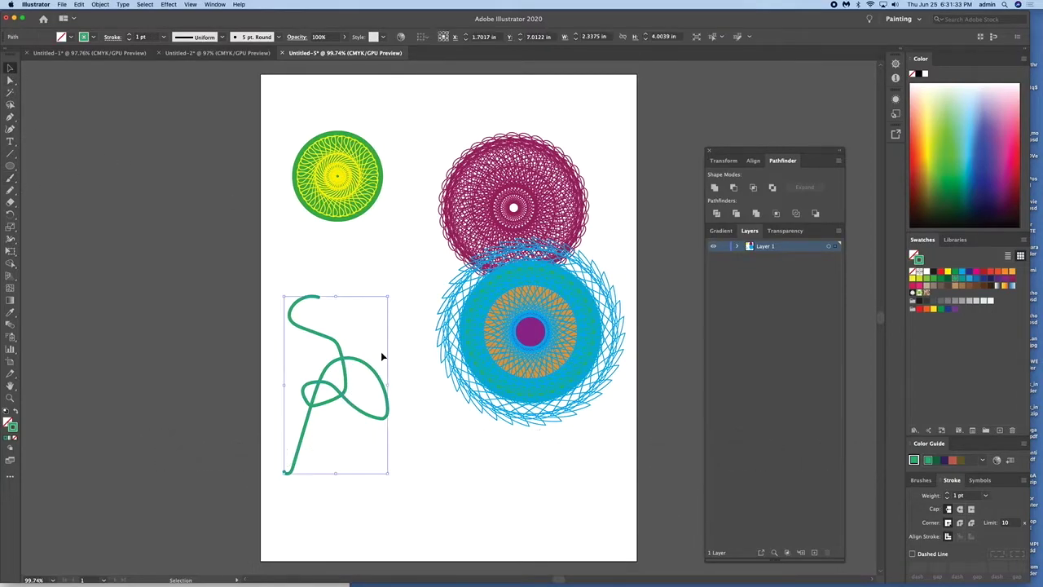
Step: Rotate copies of the green squiggle 10° apart, repeating until the circle closes
{"action": "left_click", "coordinate": [101, 4]}
{"action": "mouse_move", "coordinate": [110, 14]}
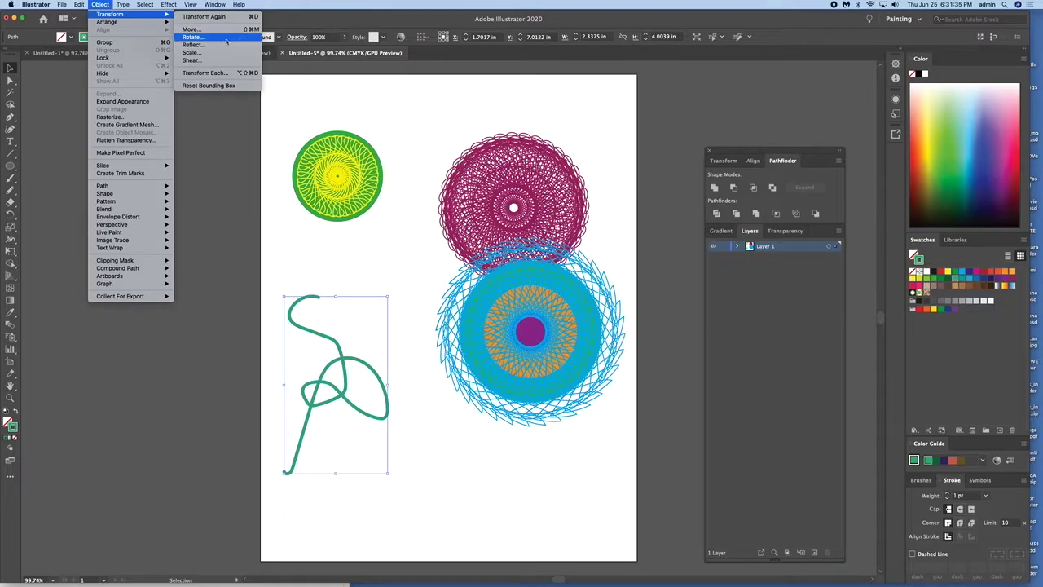
{"action": "left_click", "coordinate": [295, 75]}
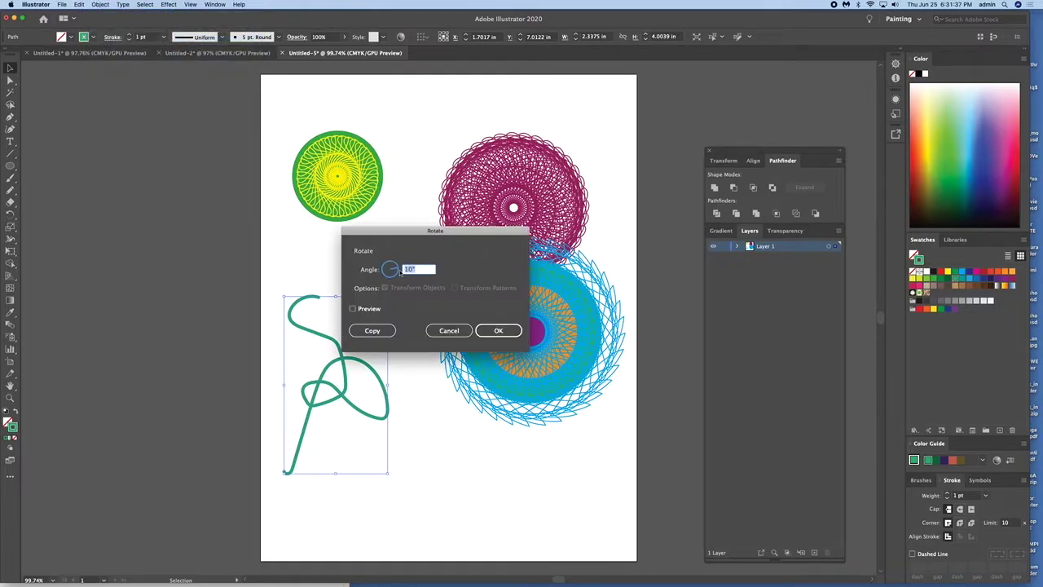
{"action": "left_click", "coordinate": [367, 331]}
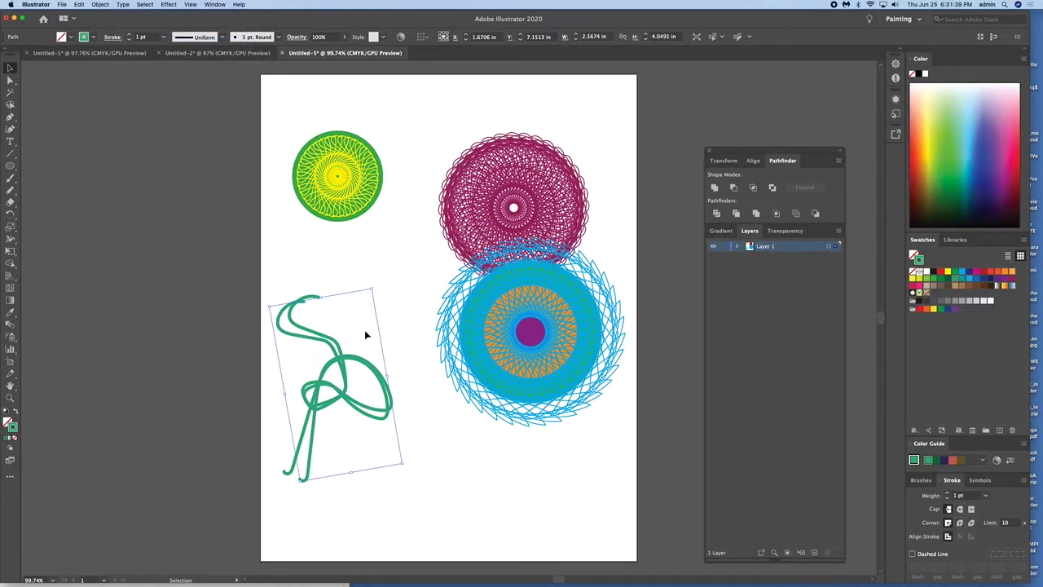
{"action": "key", "text": "ctrl+d"}
{"action": "key", "text": "ctrl+d"}
{"action": "key", "text": "ctrl+d"}
{"action": "key", "text": "ctrl+d"}
{"action": "key", "text": "ctrl+d"}
{"action": "key", "text": "ctrl+d"}
{"action": "key", "text": "ctrl+d"}
{"action": "key", "text": "ctrl+d"}
{"action": "key", "text": "ctrl+d"}
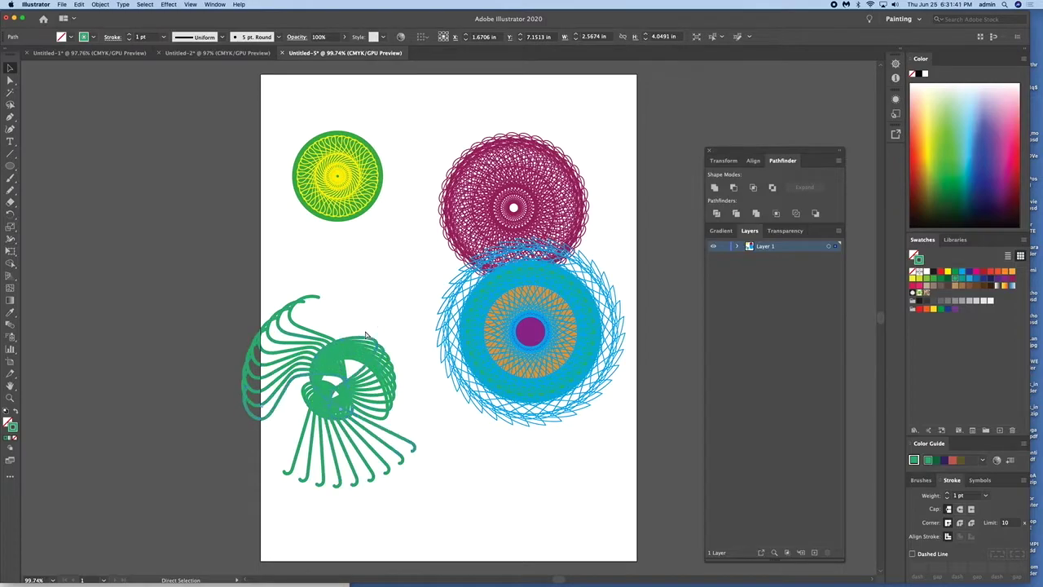
{"action": "key", "text": "ctrl+d"}
{"action": "key", "text": "ctrl+d"}
{"action": "key", "text": "ctrl+d"}
{"action": "key", "text": "ctrl+d"}
{"action": "key", "text": "ctrl+d"}
{"action": "key", "text": "ctrl+d"}
{"action": "key", "text": "ctrl+d"}
{"action": "key", "text": "ctrl+d"}
{"action": "key", "text": "ctrl+d"}
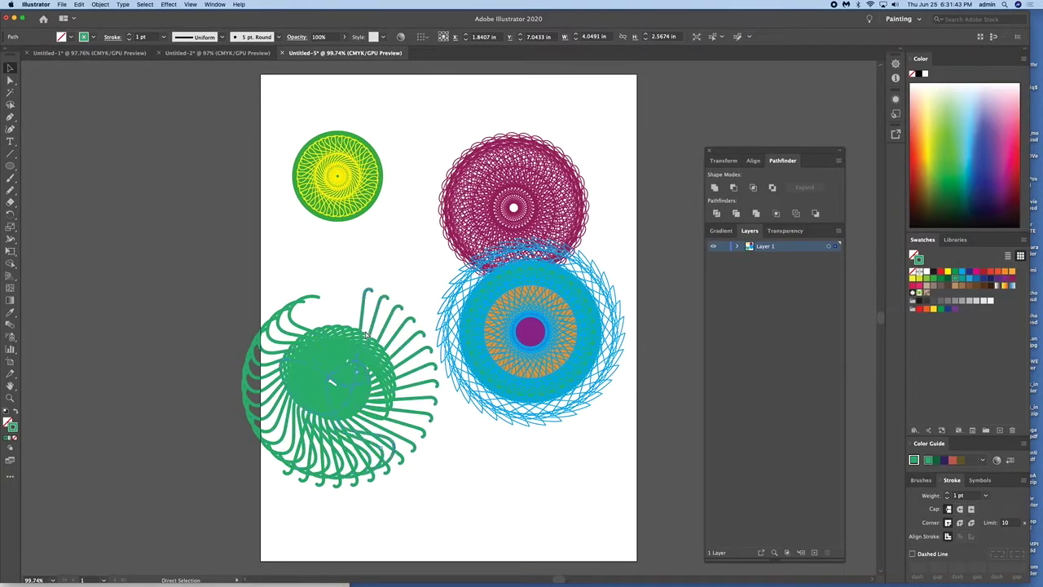
{"action": "key", "text": "ctrl+d"}
{"action": "key", "text": "ctrl+d"}
{"action": "key", "text": "ctrl+d"}
{"action": "key", "text": "ctrl+d"}
{"action": "key", "text": "ctrl+d"}
{"action": "key", "text": "ctrl+d"}
{"action": "key", "text": "ctrl+d"}
{"action": "key", "text": "ctrl+d"}
{"action": "key", "text": "ctrl+d"}
{"action": "key", "text": "ctrl+d"}
{"action": "key", "text": "ctrl+d"}
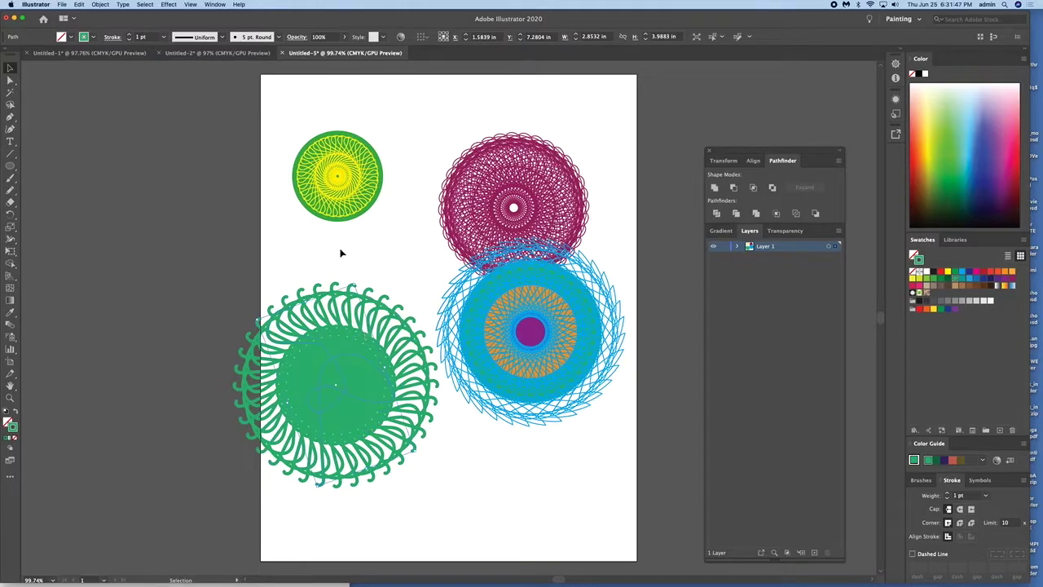
{"action": "left_click", "coordinate": [372, 510]}
Step: Set the green rosette's stroke weight to 0.3 pt and group its strokes
{"action": "left_click", "coordinate": [303, 324]}
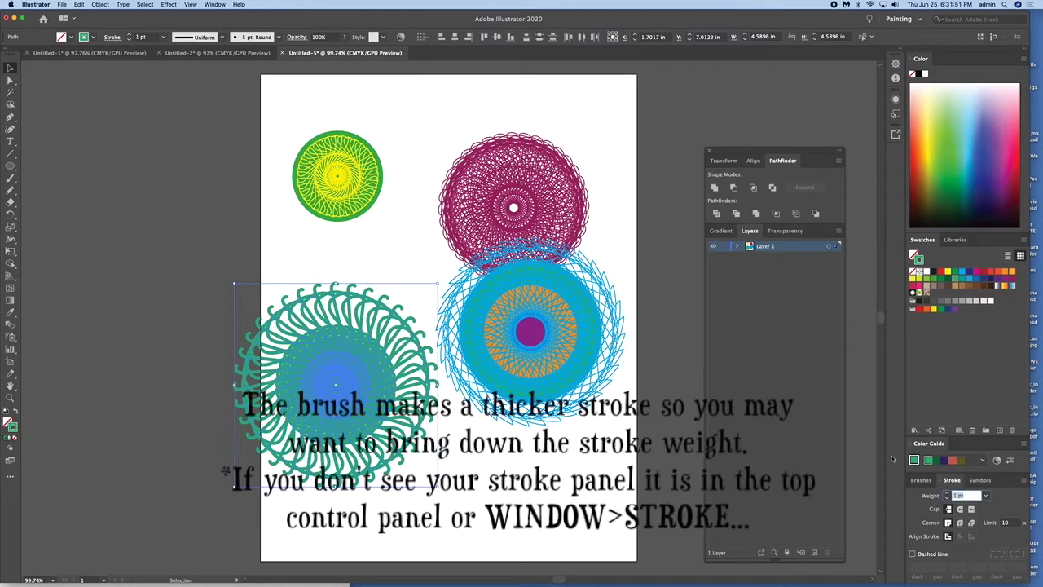
{"action": "type", "text": "0.3"}
{"action": "key", "text": "Return"}
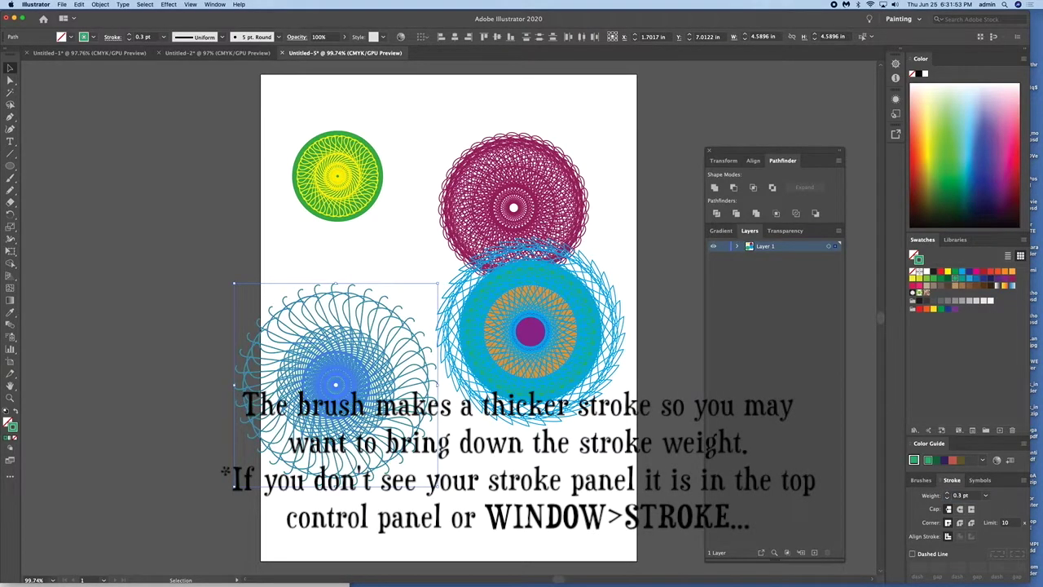
{"action": "left_click", "coordinate": [96, 4]}
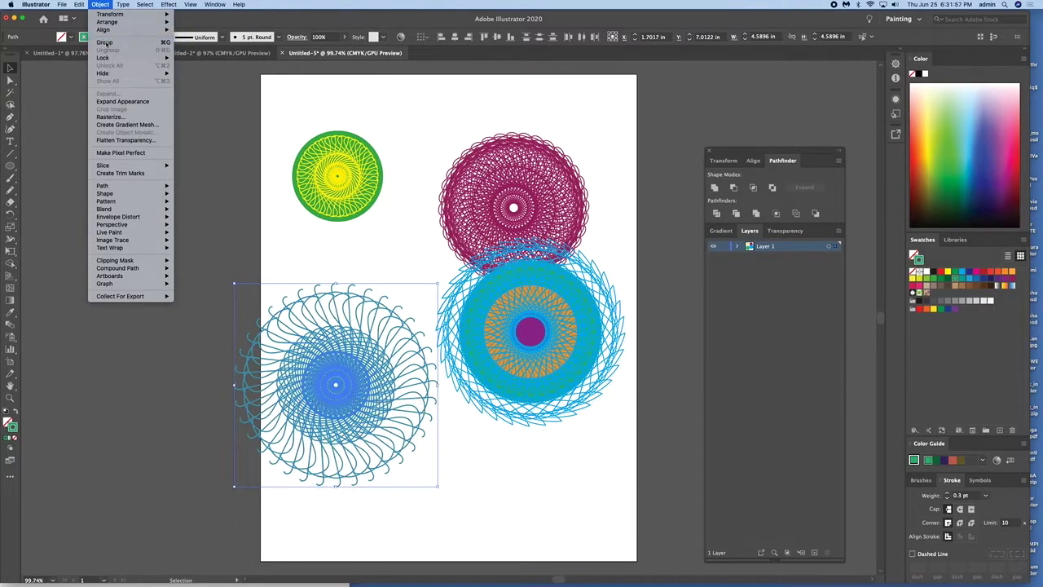
{"action": "left_click", "coordinate": [114, 42]}
Step: Move the grouped green rosette up toward the teal rosette
{"action": "left_click_drag", "start_coordinate": [321, 424], "coordinate": [336, 369]}
{"action": "left_click", "coordinate": [427, 487]}
{"action": "left_click_drag", "start_coordinate": [361, 371], "coordinate": [391, 344]}
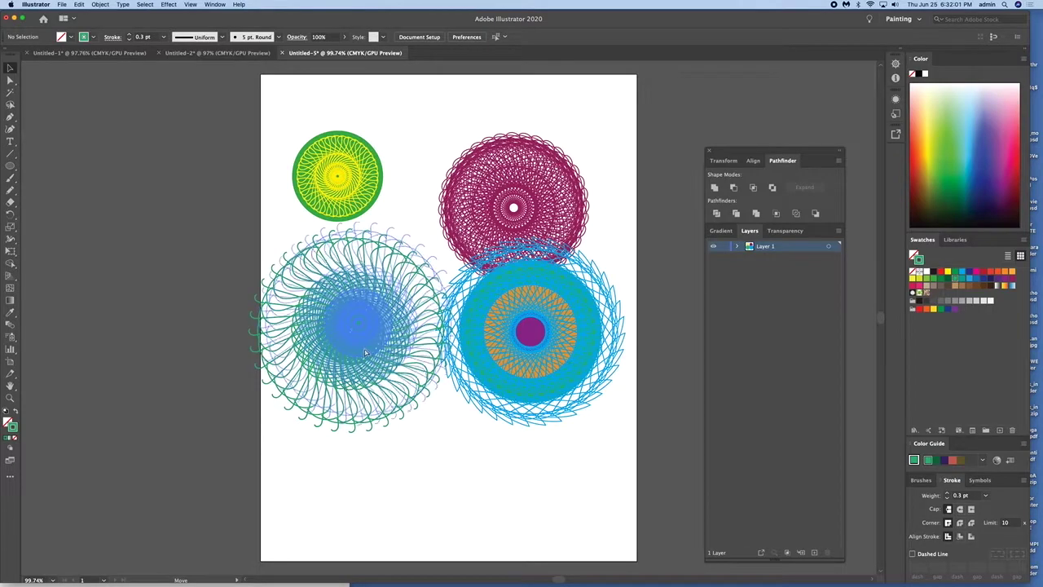
{"action": "left_click", "coordinate": [396, 441]}
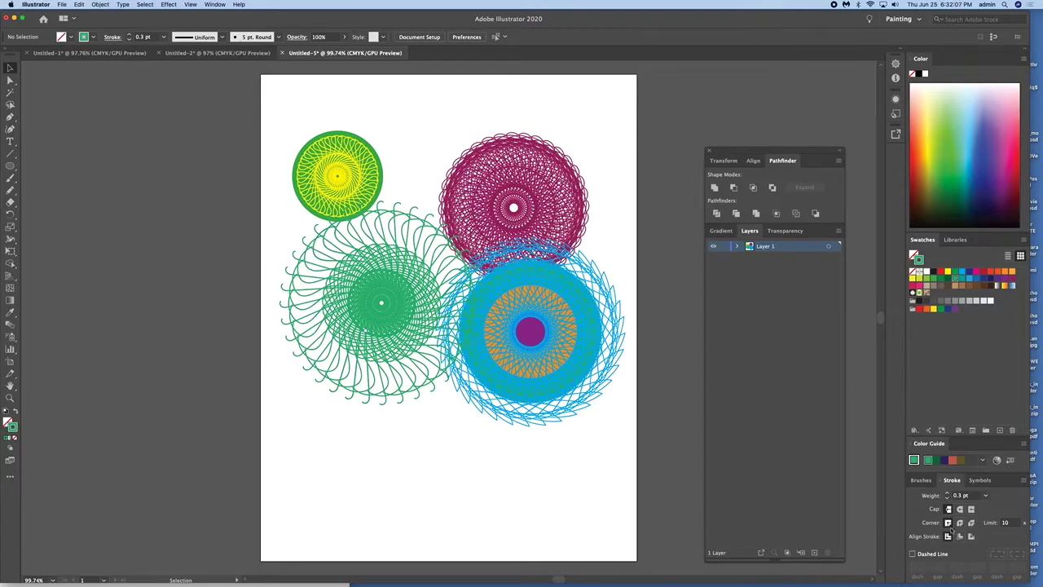
Step: Draw a looping pencil scribble below the rosettes near the page bottom
{"action": "left_click", "coordinate": [13, 191]}
{"action": "left_click_drag", "start_coordinate": [397, 438], "coordinate": [430, 463]}
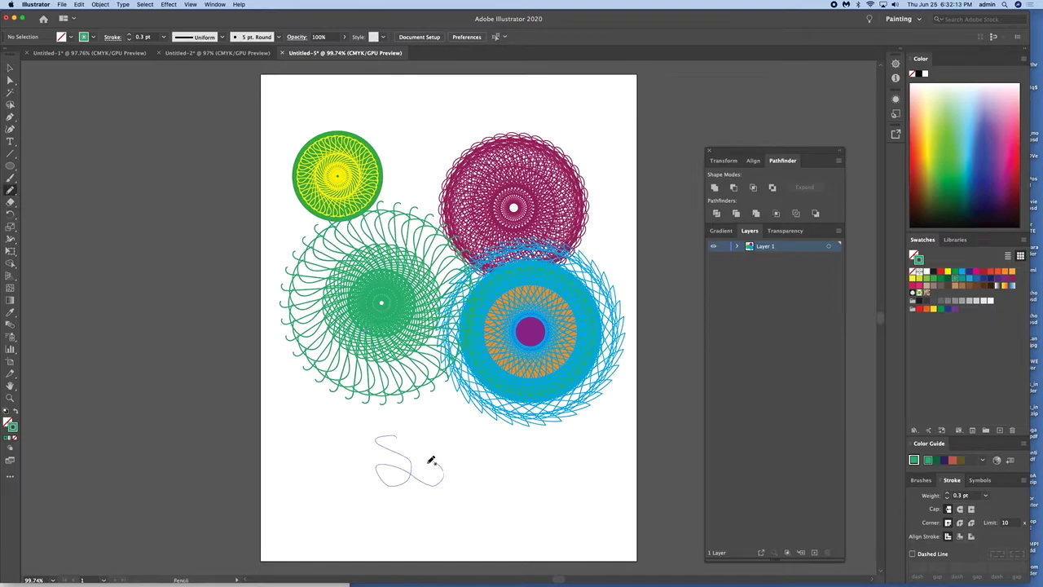
{"action": "left_click_drag", "start_coordinate": [432, 461], "coordinate": [460, 525]}
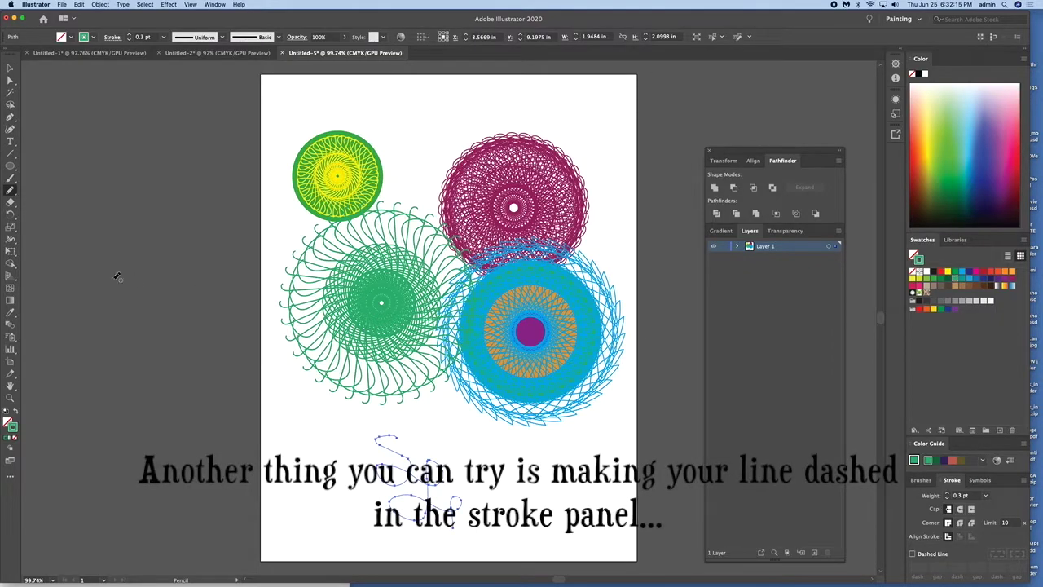
Step: Give the scribble a 1 pt dashed stroke
{"action": "left_click", "coordinate": [10, 67]}
{"action": "left_click", "coordinate": [948, 495]}
{"action": "left_click", "coordinate": [913, 554]}
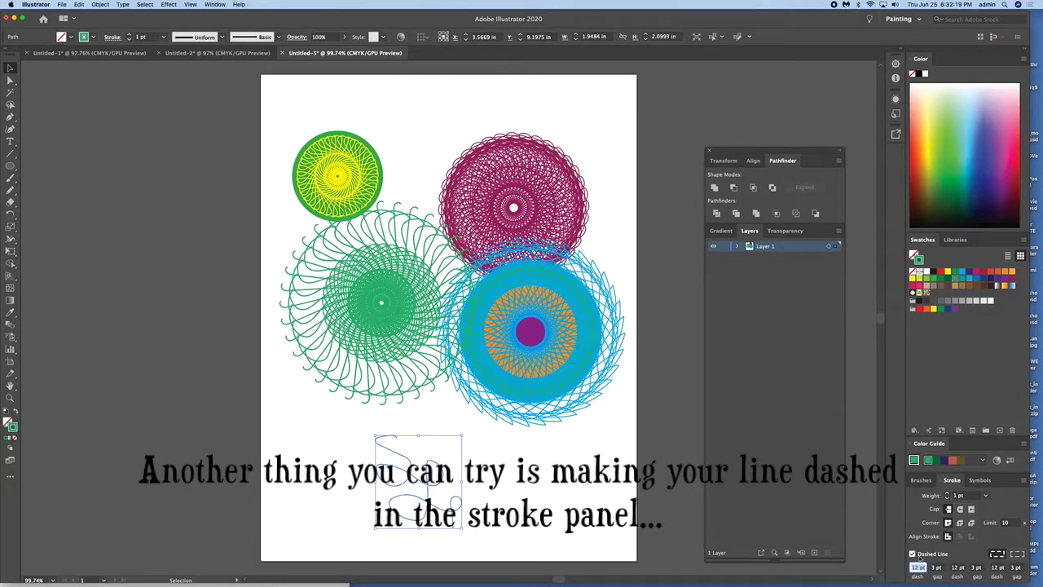
{"action": "left_click", "coordinate": [509, 493]}
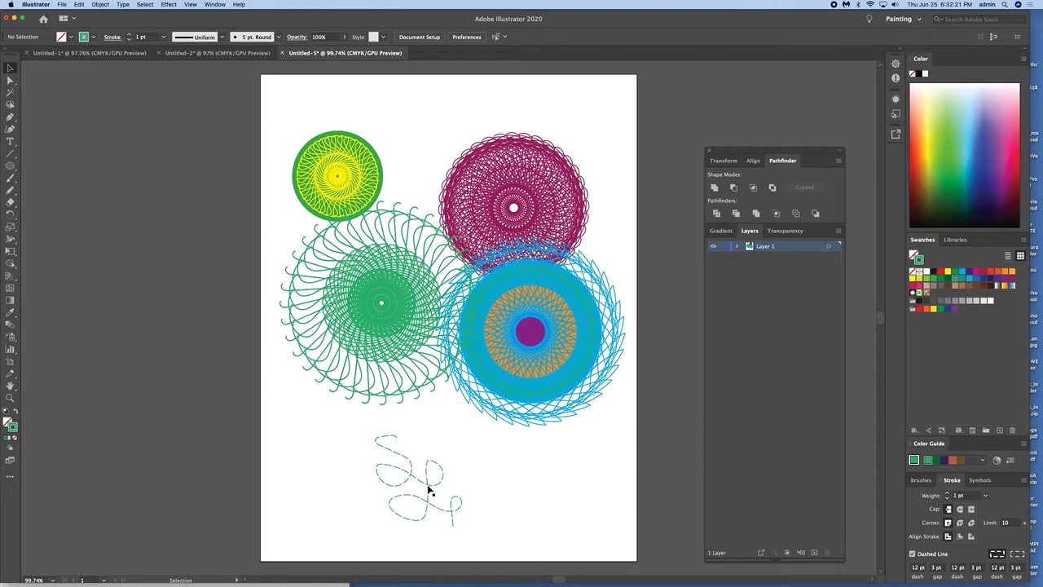
{"action": "left_click", "coordinate": [429, 490]}
{"action": "left_click", "coordinate": [109, 4]}
{"action": "mouse_move", "coordinate": [110, 14]}
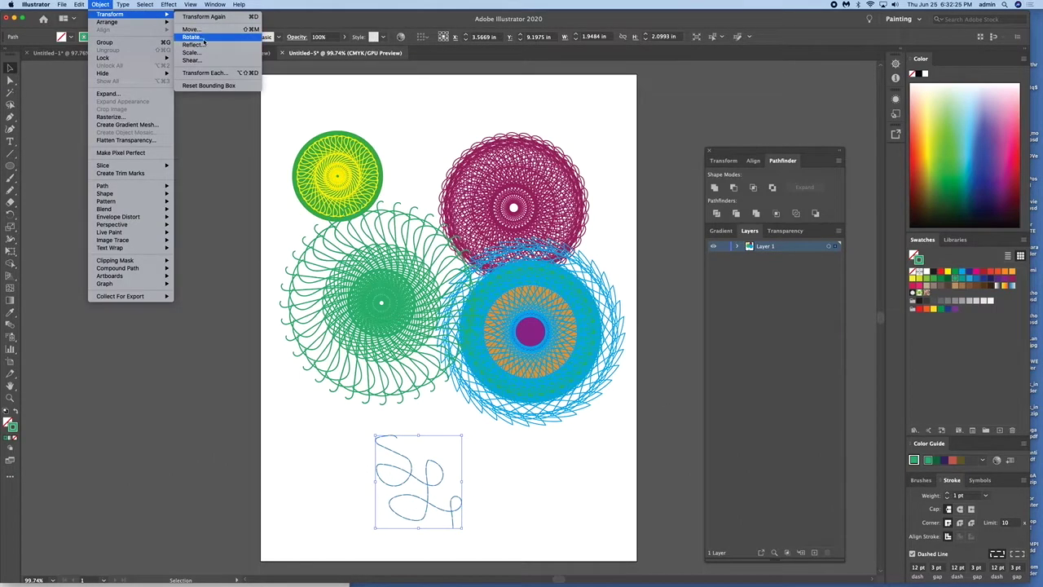
Step: Build a rosette from 10° rotated copies of the dashed scribble and shift it left
{"action": "left_click", "coordinate": [204, 41]}
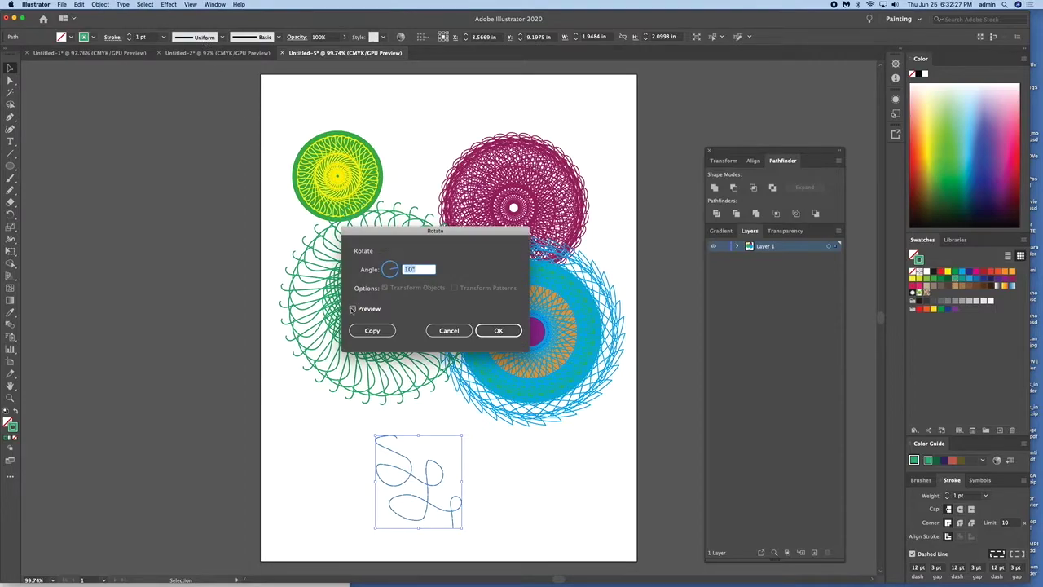
{"action": "left_click", "coordinate": [371, 330]}
{"action": "key", "text": "ctrl+d"}
{"action": "key", "text": "ctrl+d"}
{"action": "key", "text": "ctrl+d"}
{"action": "key", "text": "ctrl+d"}
{"action": "key", "text": "ctrl+d"}
{"action": "key", "text": "ctrl+d"}
{"action": "key", "text": "ctrl+d"}
{"action": "key", "text": "ctrl+d"}
{"action": "key", "text": "ctrl+d"}
{"action": "key", "text": "ctrl+d"}
{"action": "key", "text": "ctrl+d"}
{"action": "key", "text": "ctrl+d"}
{"action": "key", "text": "ctrl+d"}
{"action": "key", "text": "ctrl+d"}
{"action": "key", "text": "ctrl+d"}
{"action": "key", "text": "ctrl+d"}
{"action": "key", "text": "ctrl+d"}
{"action": "key", "text": "ctrl+d"}
{"action": "key", "text": "ctrl+d"}
{"action": "key", "text": "ctrl+d"}
{"action": "key", "text": "ctrl+d"}
{"action": "key", "text": "ctrl+d"}
{"action": "key", "text": "ctrl+d"}
{"action": "key", "text": "ctrl+d"}
{"action": "key", "text": "ctrl+d"}
{"action": "key", "text": "ctrl+d"}
{"action": "key", "text": "ctrl+d"}
{"action": "key", "text": "ctrl+d"}
{"action": "key", "text": "ctrl+d"}
{"action": "key", "text": "ctrl+d"}
{"action": "key", "text": "ctrl+d"}
{"action": "key", "text": "ctrl+d"}
{"action": "key", "text": "ctrl+d"}
{"action": "key", "text": "v"}
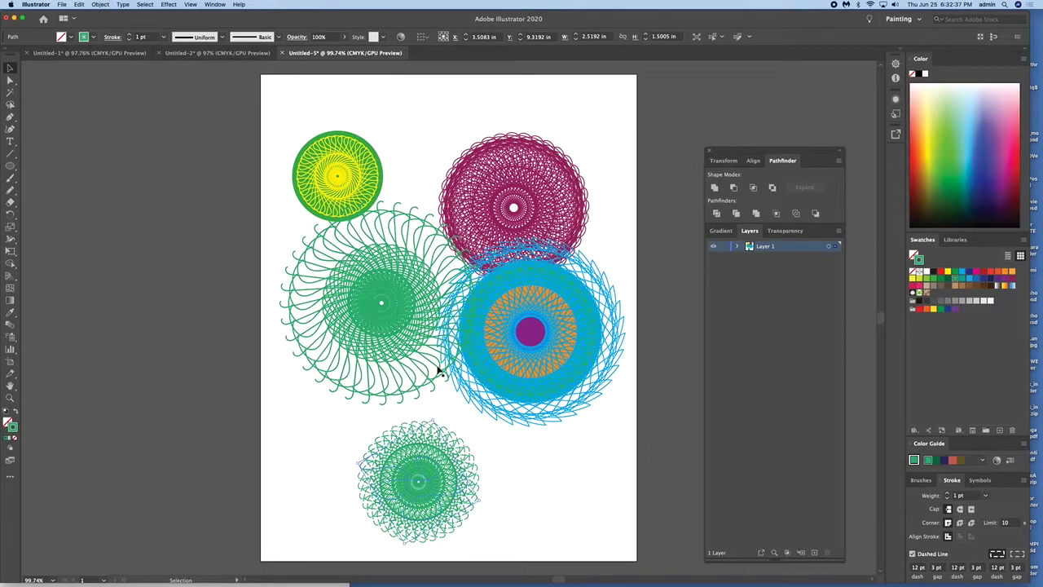
{"action": "left_click", "coordinate": [513, 511]}
{"action": "left_click_drag", "start_coordinate": [442, 494], "coordinate": [346, 481]}
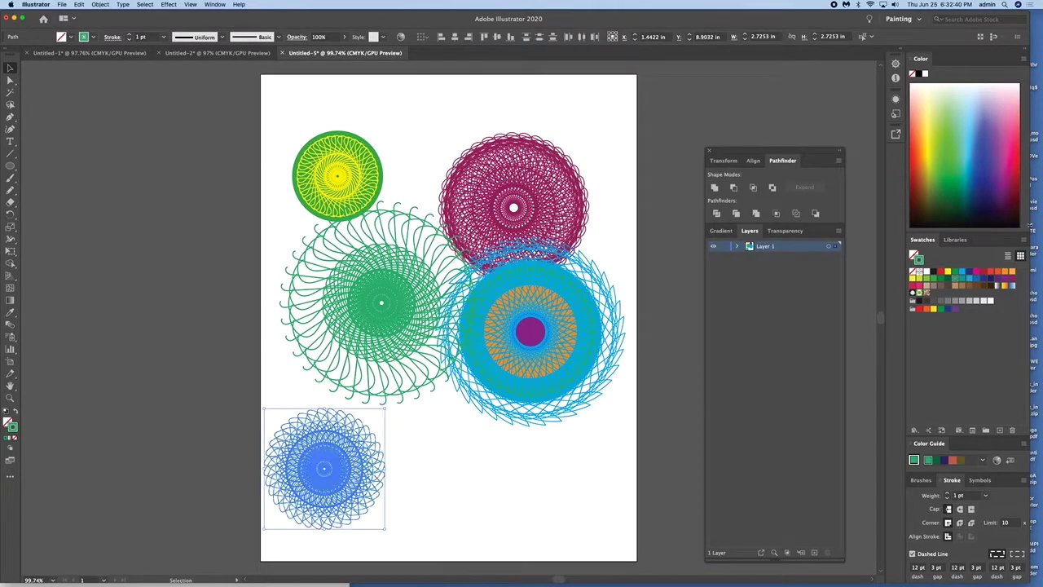
Step: Make the dashed rosette dark navy, group it, and move it between the yellow-green and magenta rosettes
{"action": "left_click", "coordinate": [969, 272]}
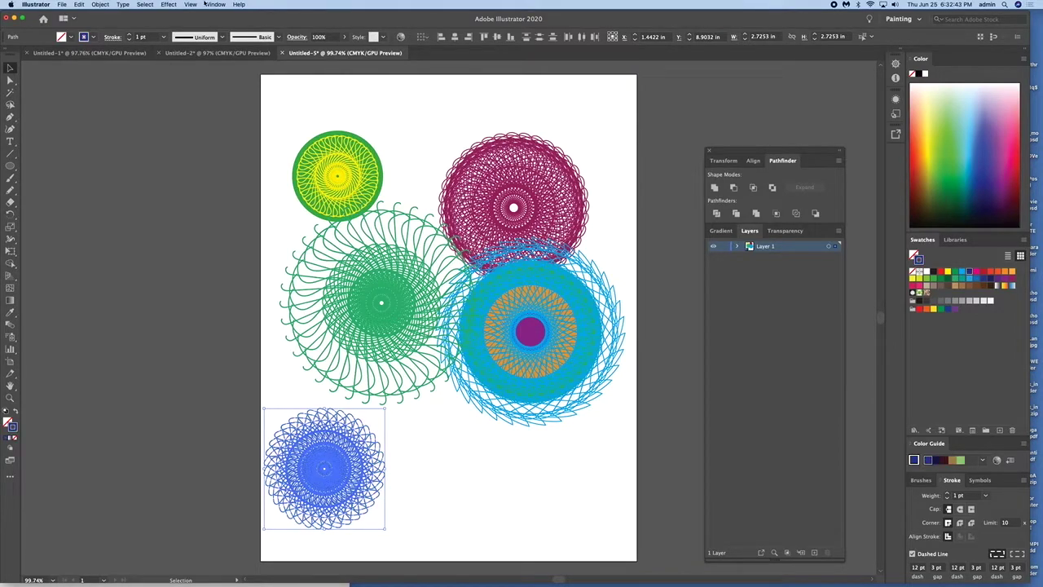
{"action": "key", "text": "ctrl+g"}
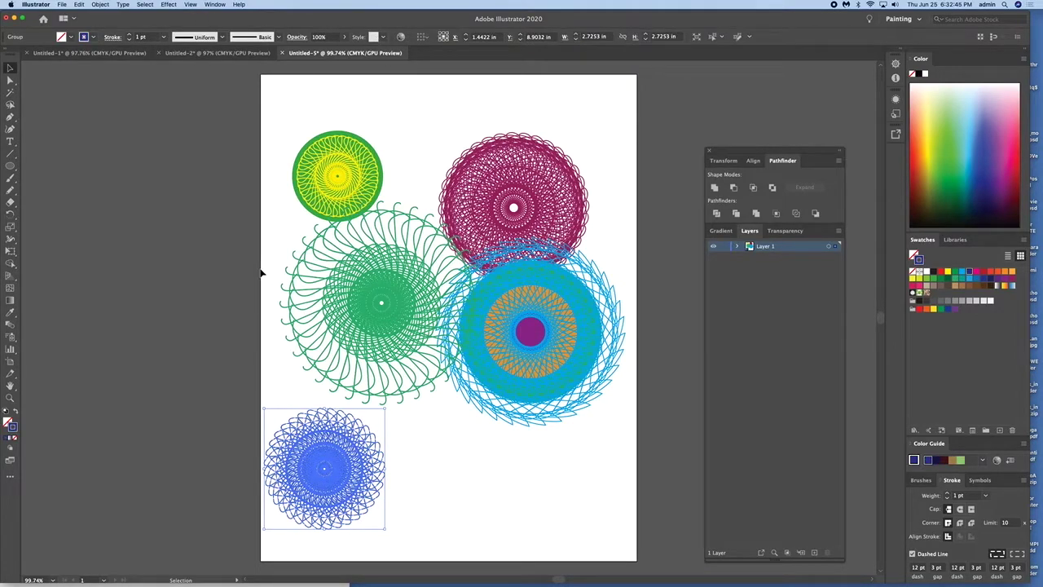
{"action": "left_click", "coordinate": [403, 484]}
{"action": "left_click_drag", "start_coordinate": [342, 484], "coordinate": [428, 145]}
{"action": "left_click", "coordinate": [370, 486]}
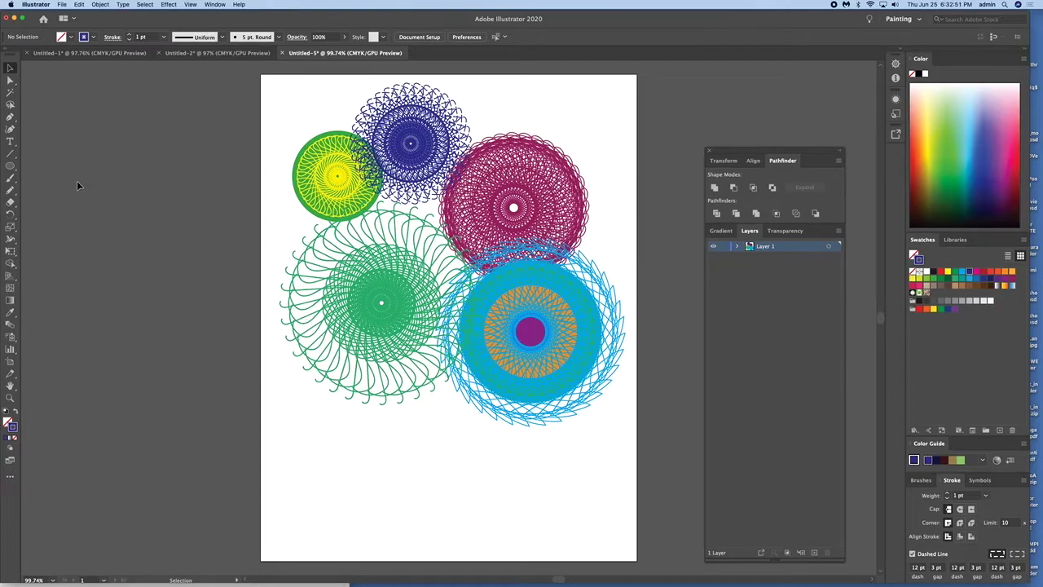
Step: Paint a looping dark blue brush squiggle near the page bottom
{"action": "left_click", "coordinate": [10, 177]}
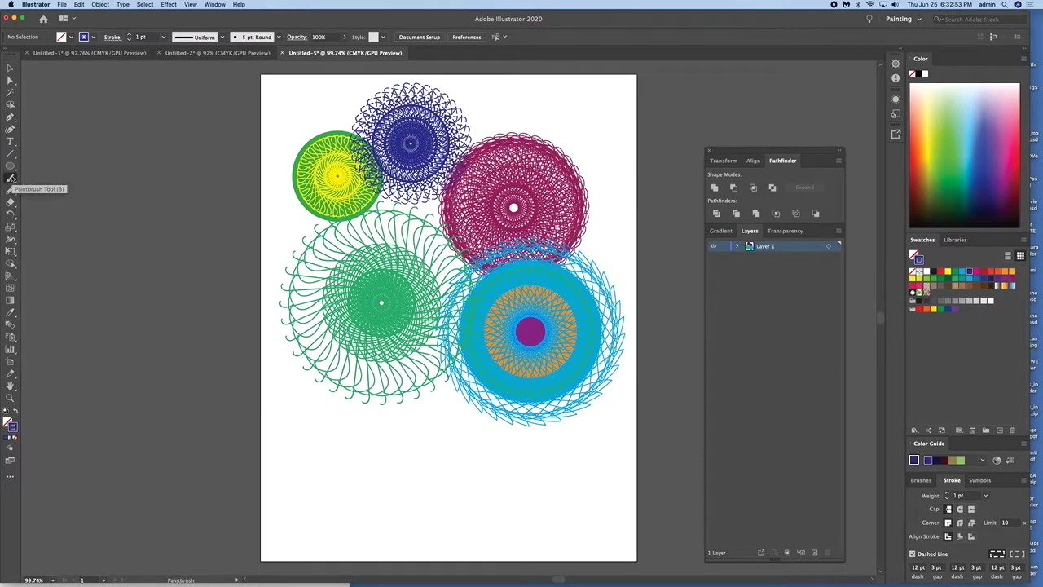
{"action": "mouse_move", "coordinate": [385, 490]}
{"action": "left_mouse_down"}
{"action": "mouse_move", "coordinate": [500, 477]}
{"action": "mouse_move", "coordinate": [392, 501]}
{"action": "mouse_move", "coordinate": [499, 495]}
{"action": "mouse_move", "coordinate": [431, 511]}
{"action": "mouse_move", "coordinate": [498, 511]}
{"action": "left_mouse_up"}
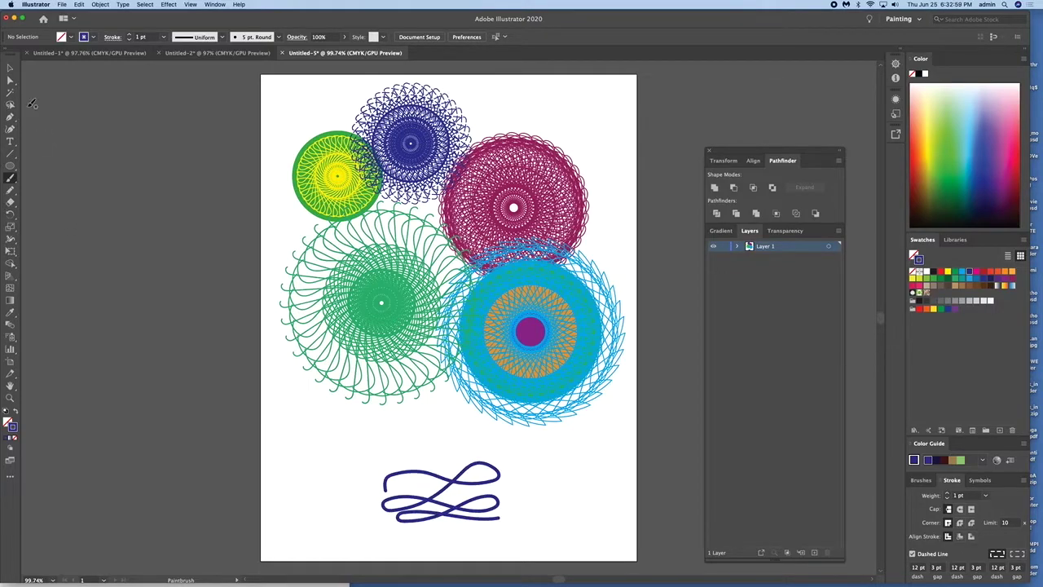
{"action": "left_click", "coordinate": [11, 68]}
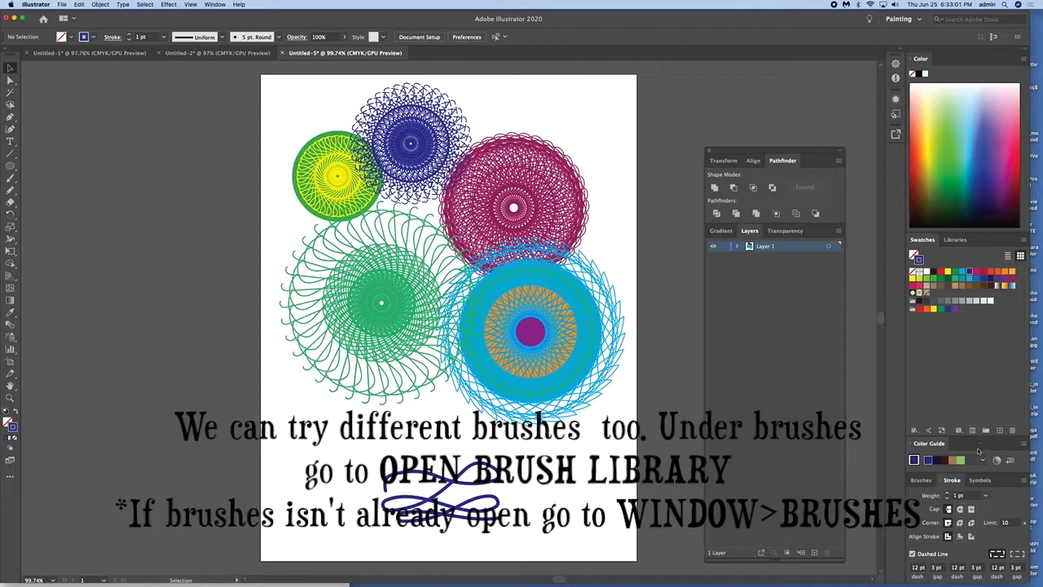
Step: Load Arrow Brush Fancy 2 from the Pattern Arrows library into the Brushes panel
{"action": "left_click", "coordinate": [922, 481]}
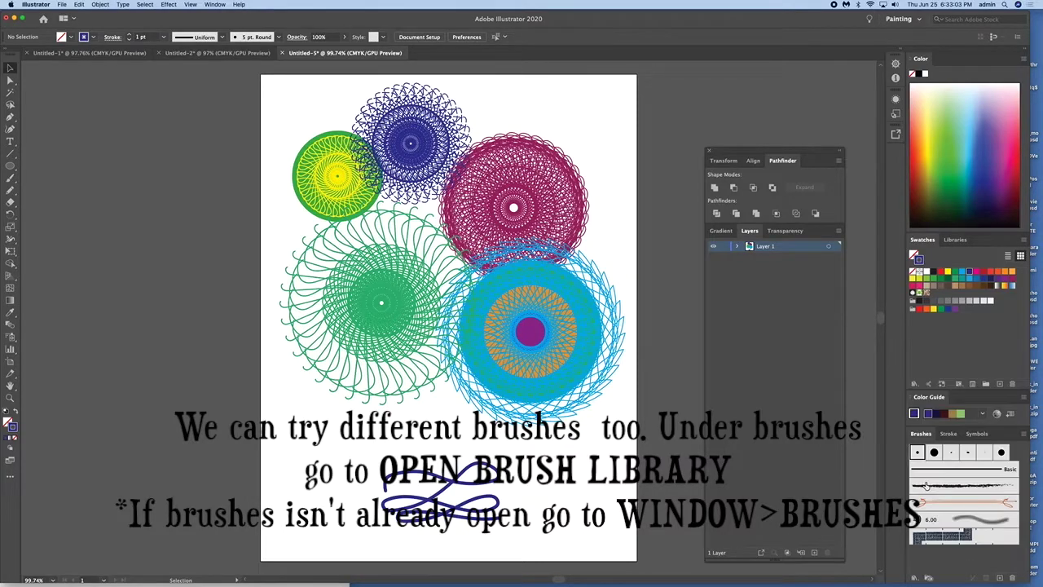
{"action": "left_click", "coordinate": [1025, 435]}
{"action": "mouse_move", "coordinate": [969, 570]}
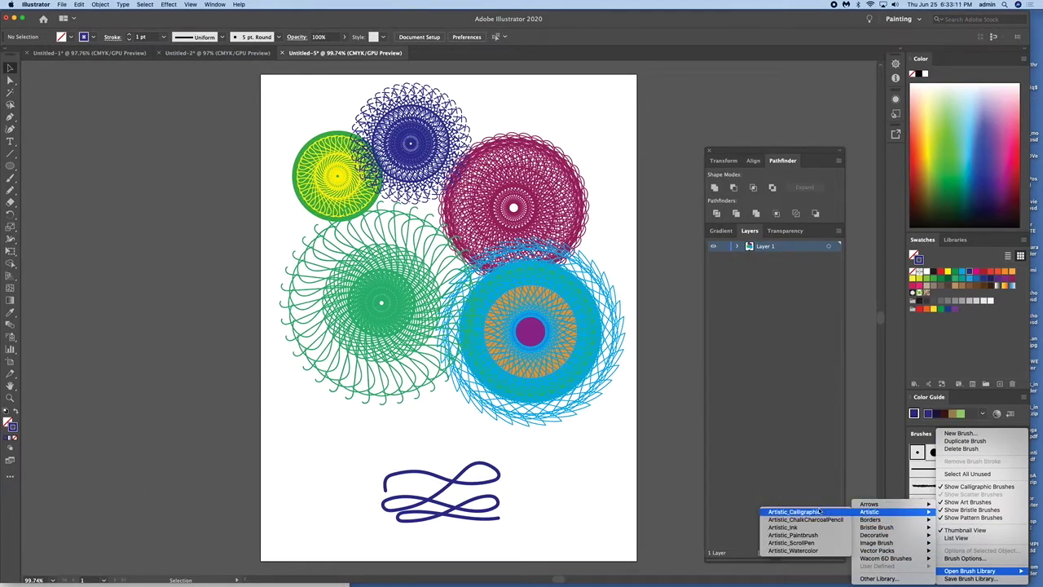
{"action": "mouse_move", "coordinate": [869, 504]}
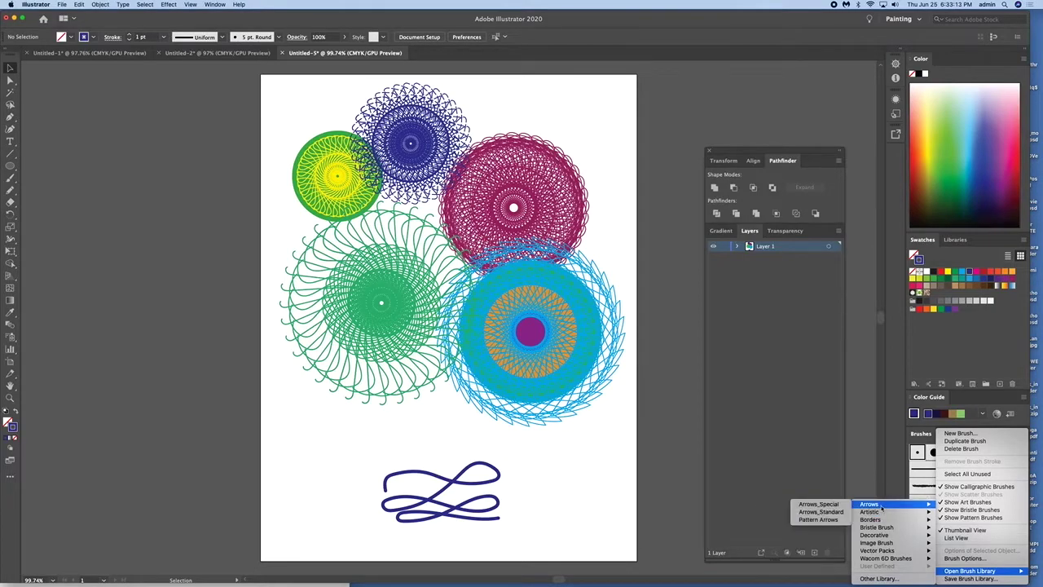
{"action": "left_click", "coordinate": [805, 519]}
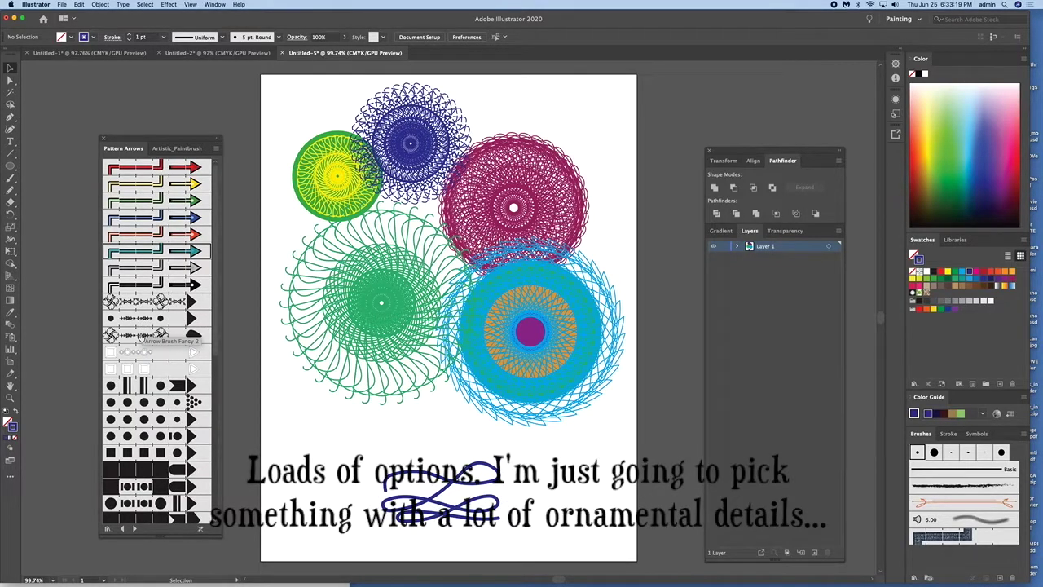
{"action": "left_click", "coordinate": [141, 335]}
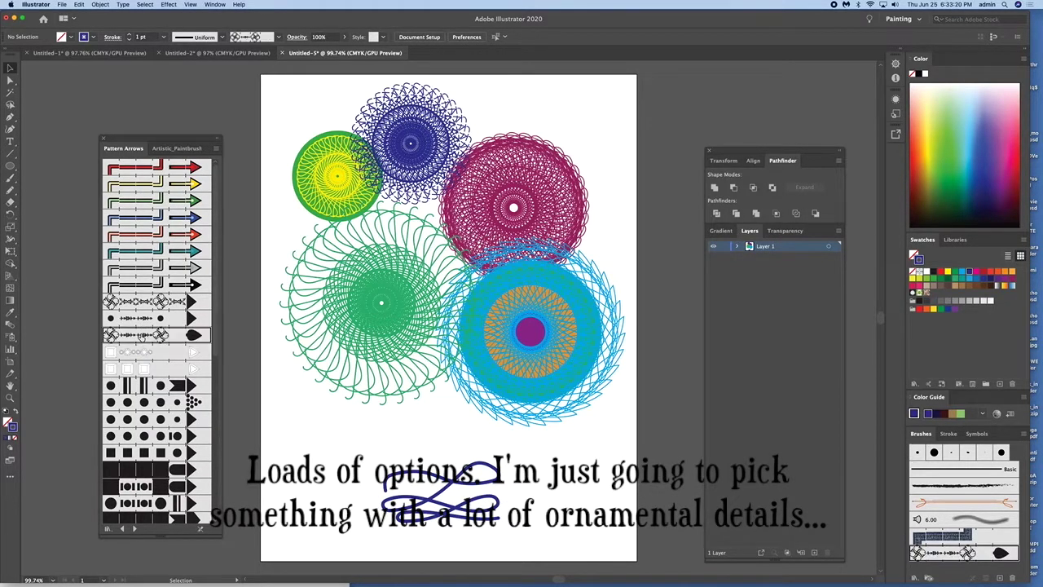
{"action": "left_click", "coordinate": [460, 487]}
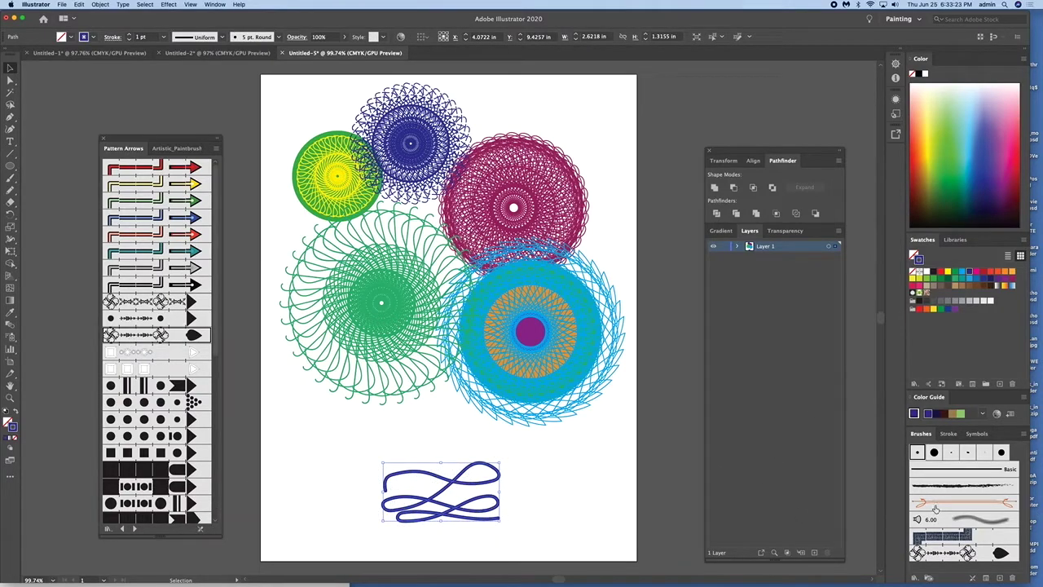
Step: Apply Arrow Brush Fancy 2 to the navy squiggle and rotate copies into a dense rosette
{"action": "left_click", "coordinate": [961, 554]}
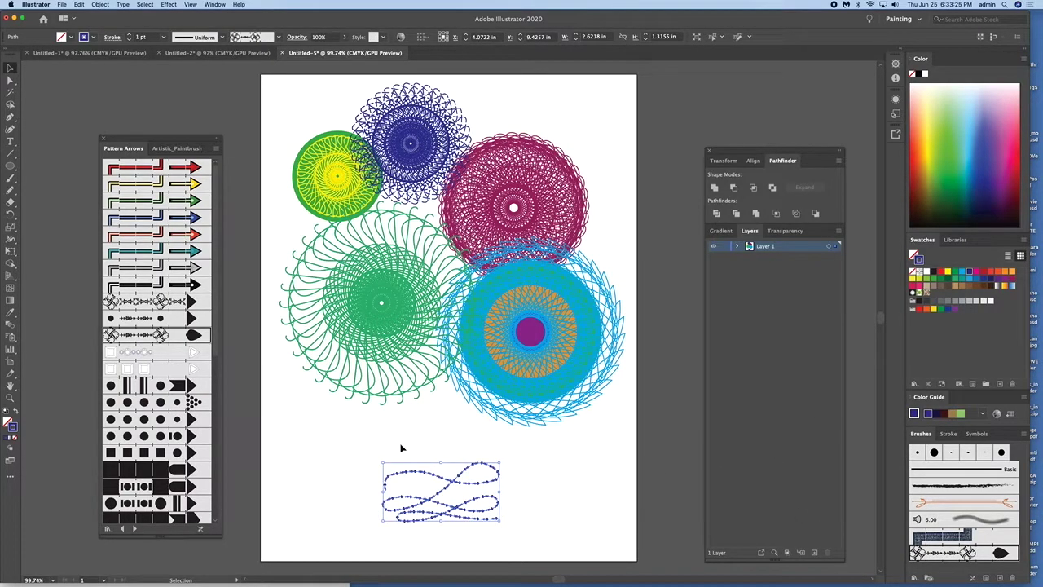
{"action": "left_click", "coordinate": [99, 5]}
{"action": "mouse_move", "coordinate": [110, 13]}
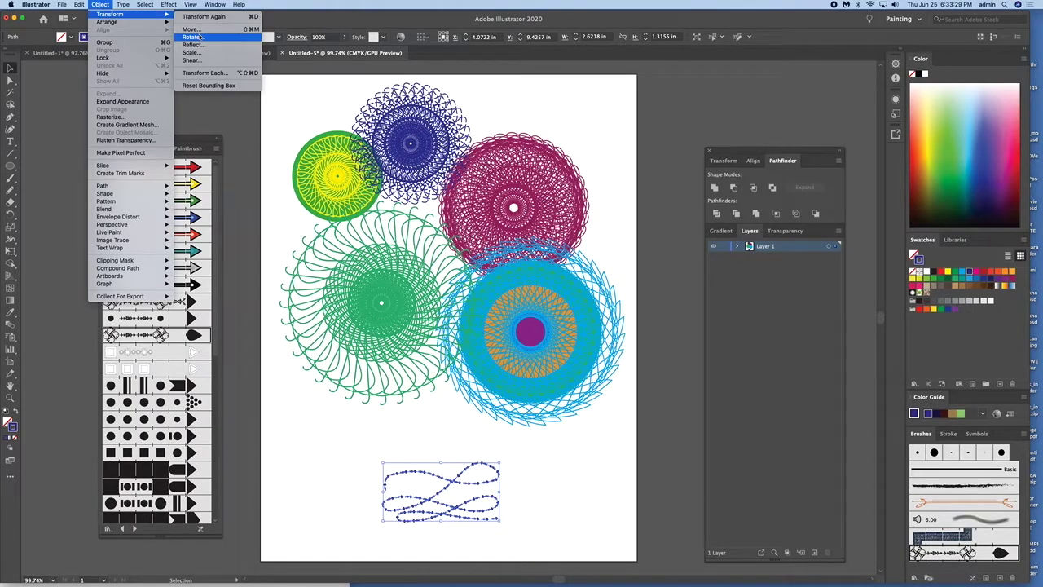
{"action": "left_click", "coordinate": [192, 37]}
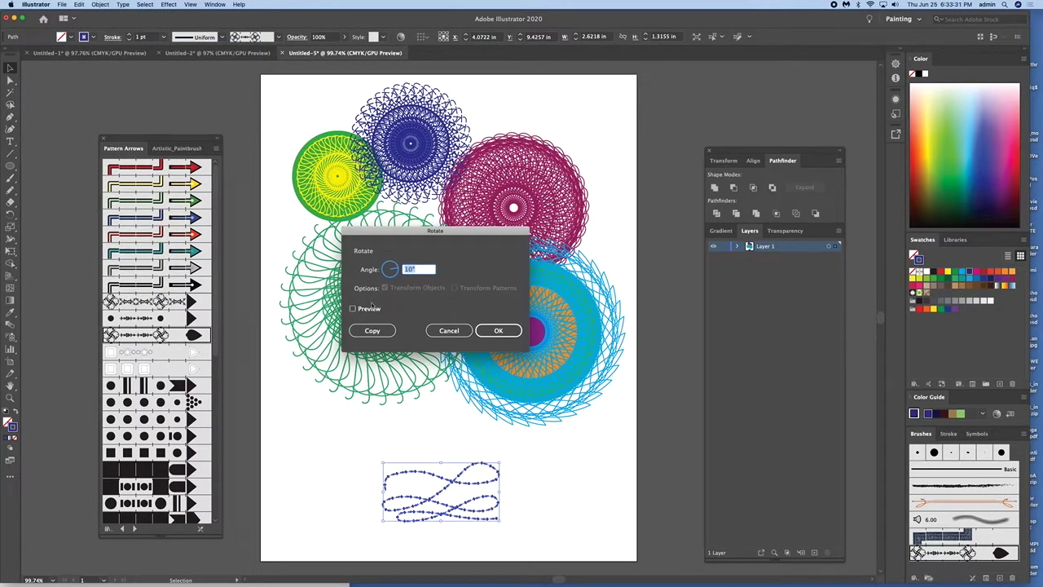
{"action": "type", "text": "0"}
{"action": "left_click", "coordinate": [376, 330]}
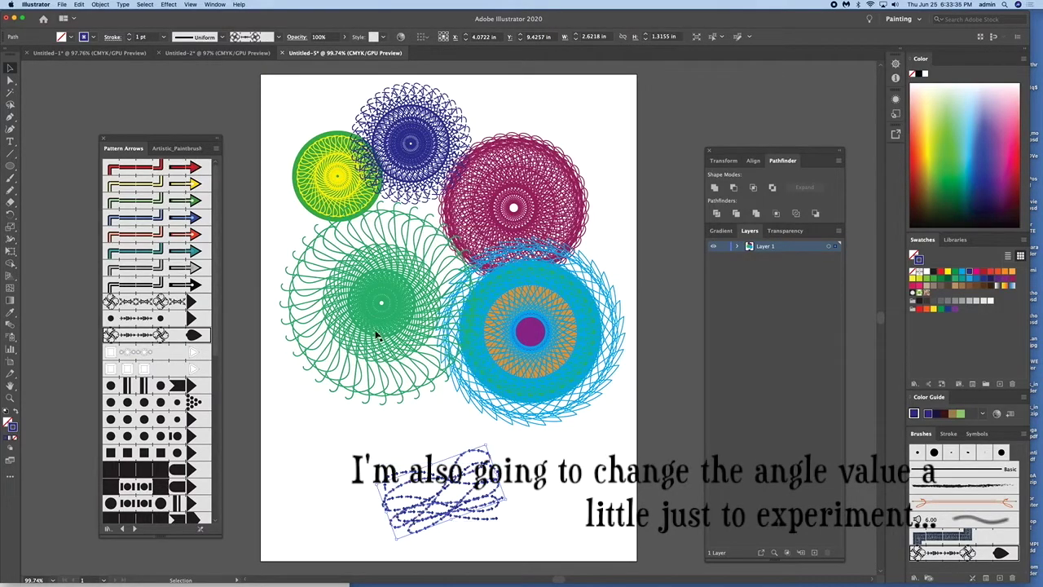
{"action": "key", "text": "ctrl+d"}
{"action": "key", "text": "ctrl+d"}
{"action": "key", "text": "ctrl+d"}
{"action": "key", "text": "ctrl+d"}
{"action": "key", "text": "ctrl+d"}
{"action": "key", "text": "ctrl+d"}
{"action": "key", "text": "ctrl+d"}
{"action": "key", "text": "ctrl+d"}
{"action": "key", "text": "ctrl+d"}
{"action": "key", "text": "ctrl+d"}
{"action": "key", "text": "ctrl+d"}
{"action": "key", "text": "ctrl+d"}
{"action": "key", "text": "ctrl+d"}
{"action": "key", "text": "ctrl+d"}
{"action": "key", "text": "ctrl+d"}
{"action": "key", "text": "ctrl+d"}
{"action": "key", "text": "ctrl+d"}
{"action": "key", "text": "ctrl+d"}
{"action": "key", "text": "ctrl+d"}
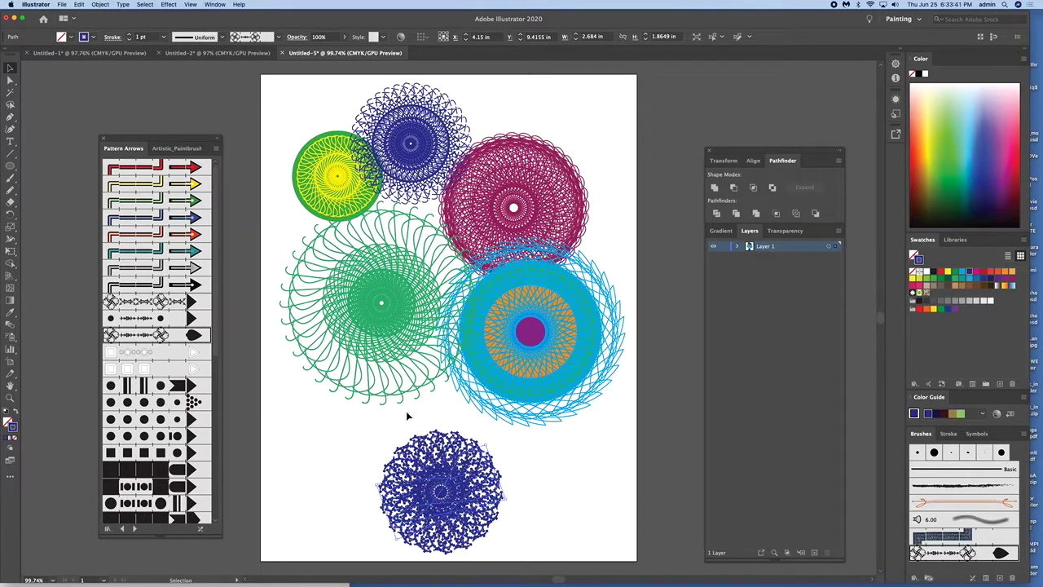
{"action": "left_click", "coordinate": [554, 495]}
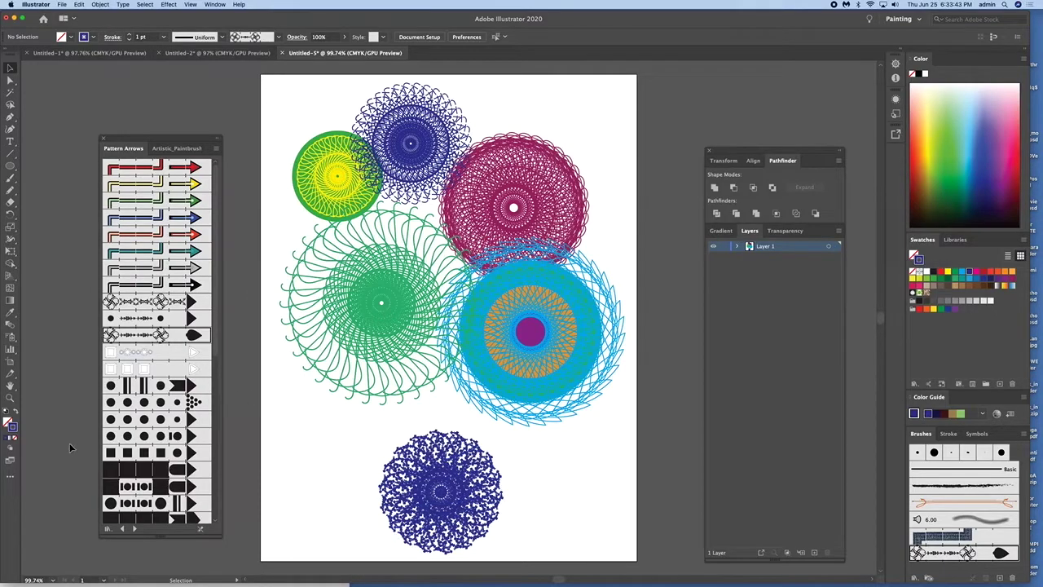
Step: Zoom in on the arrow-brush rosette and set its stroke weight to 0.5 pt
{"action": "key", "text": "z"}
{"action": "left_click", "coordinate": [458, 510]}
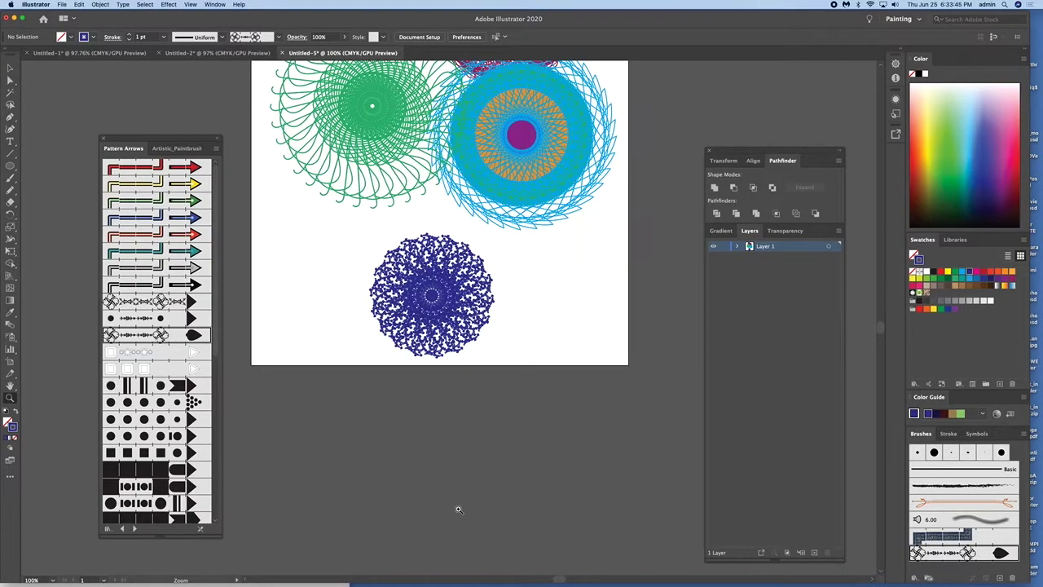
{"action": "left_click", "coordinate": [462, 295]}
{"action": "left_click", "coordinate": [386, 330]}
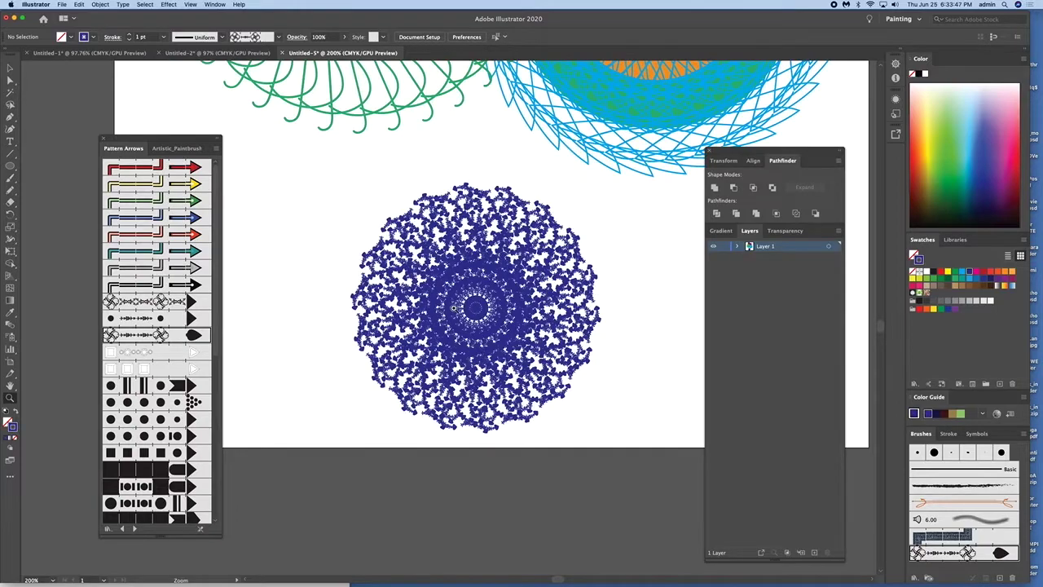
{"action": "left_click", "coordinate": [454, 307]}
{"action": "left_click", "coordinate": [10, 68]}
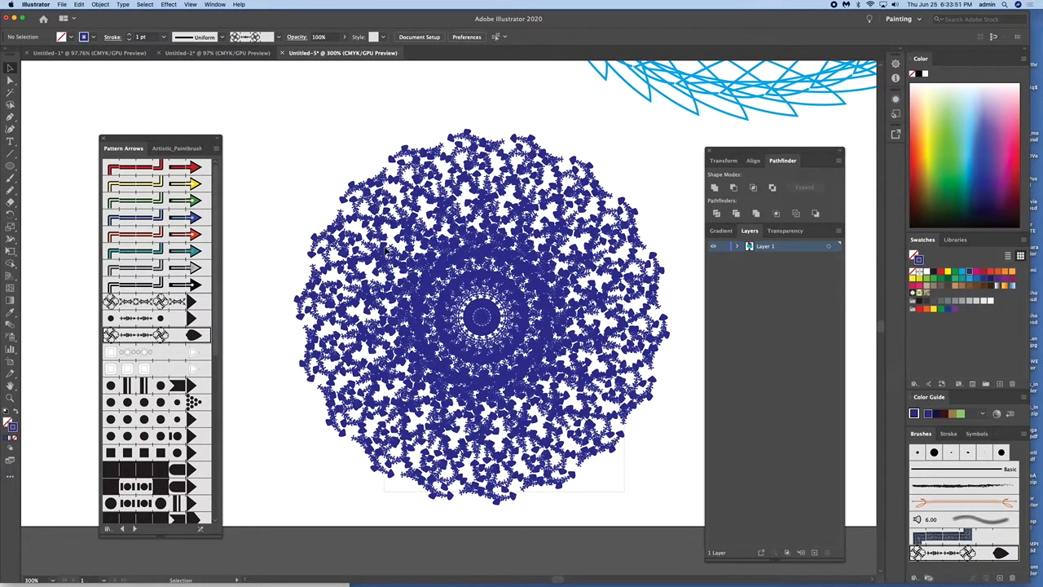
{"action": "left_click", "coordinate": [604, 478]}
{"action": "left_click", "coordinate": [948, 433]}
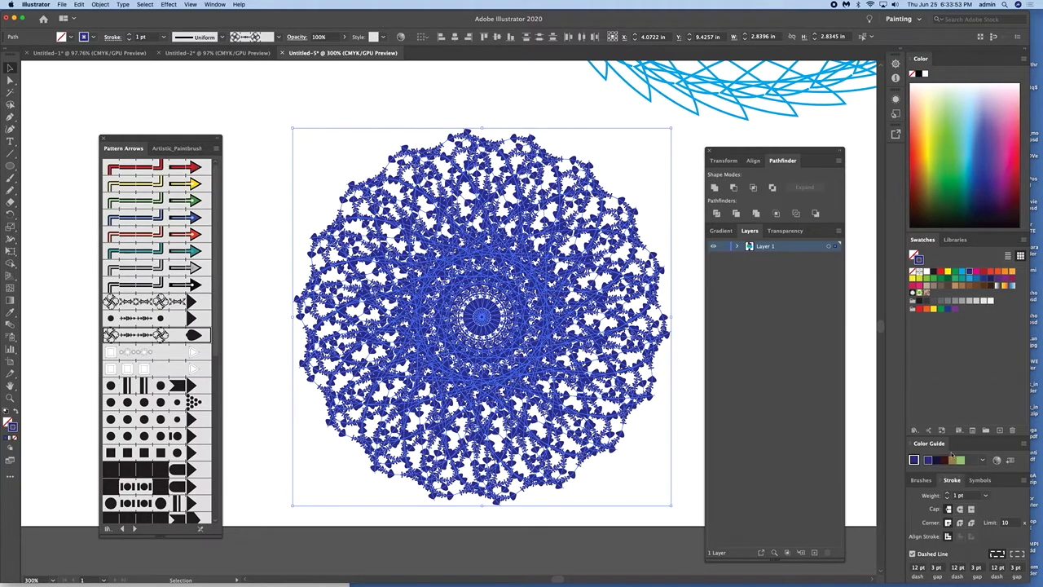
{"action": "triple_click", "coordinate": [959, 495]}
{"action": "type", "text": ".5"}
{"action": "key", "text": "Return"}
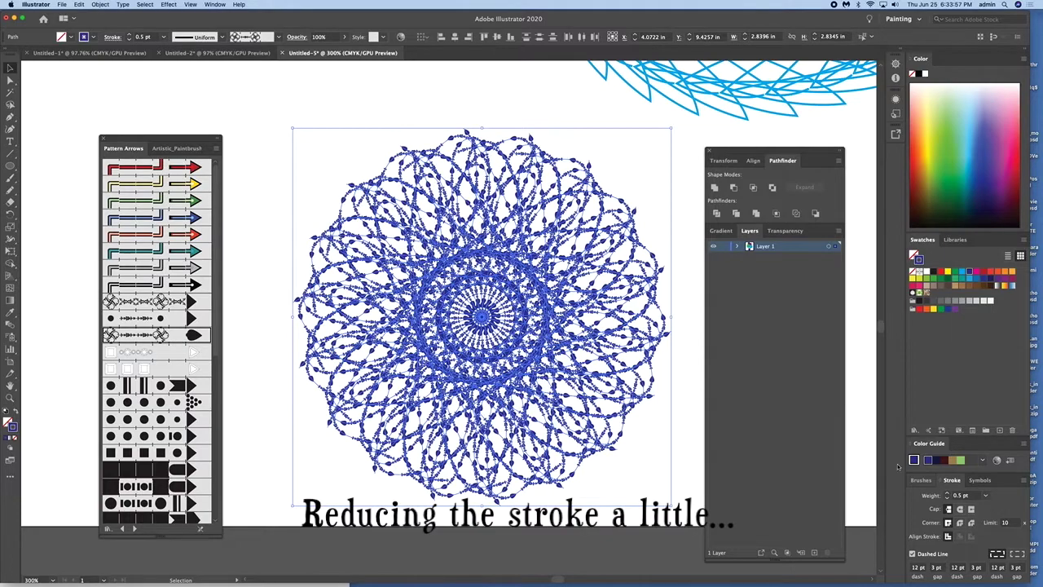
Step: Zoom back out to see the thinner rosette among the surrounding spirographs
{"action": "left_click", "coordinate": [380, 108]}
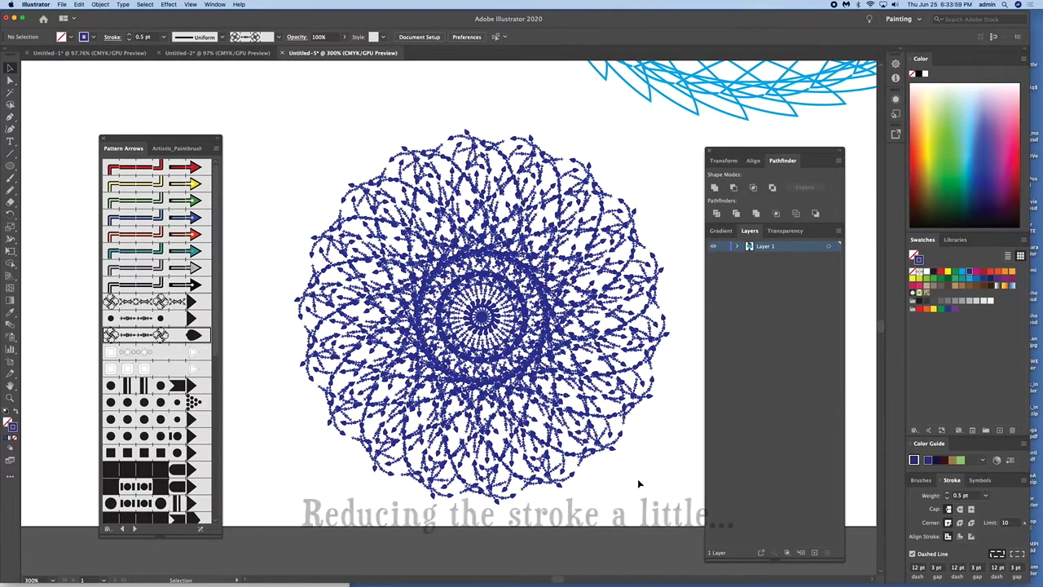
{"action": "left_click", "coordinate": [10, 398]}
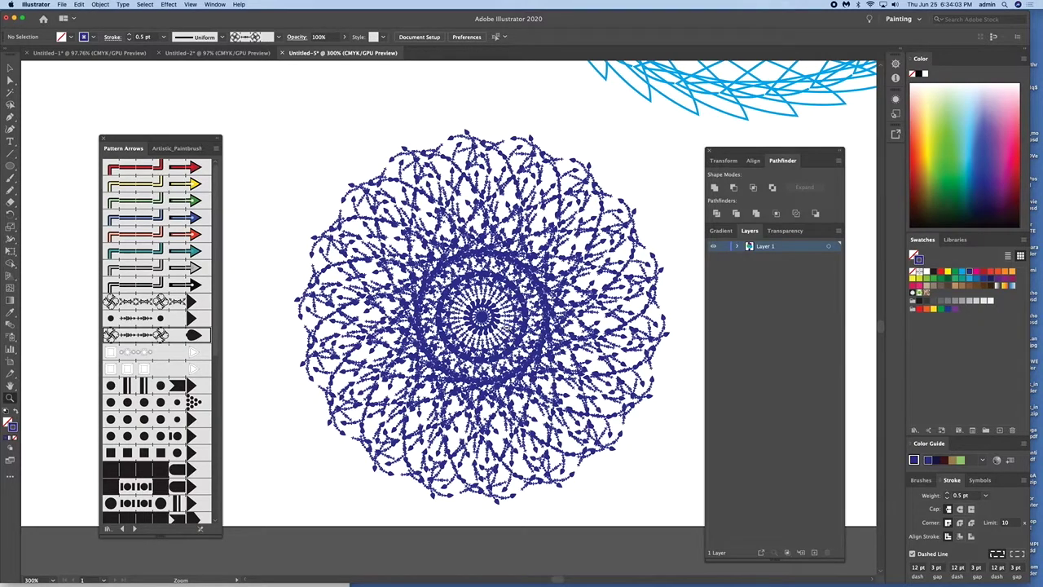
{"action": "left_click", "coordinate": [529, 352], "text": "alt"}
{"action": "left_click", "coordinate": [465, 339], "text": "alt"}
{"action": "left_click", "coordinate": [429, 348], "text": "alt"}
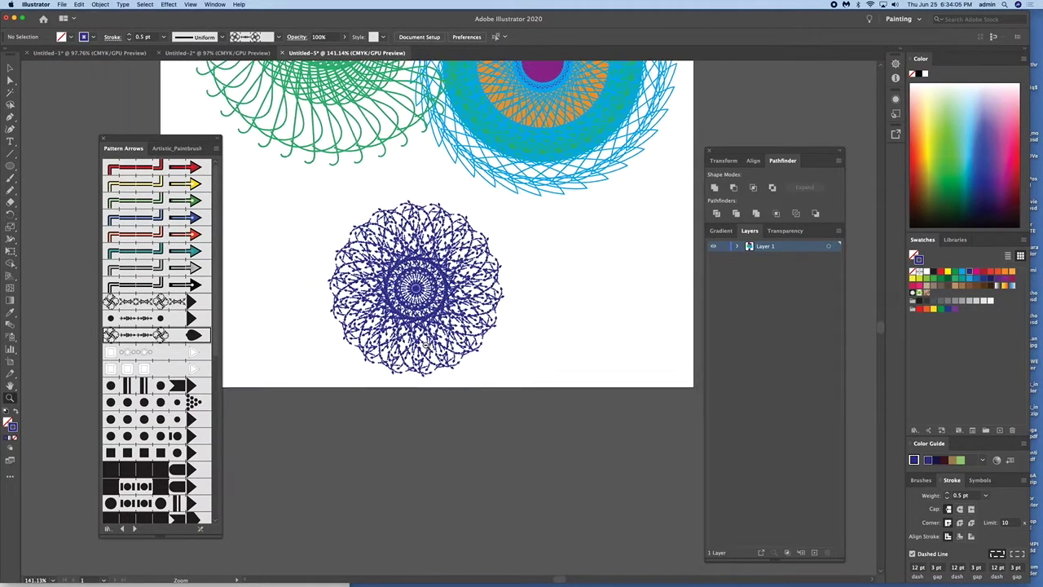
{"action": "left_click", "coordinate": [427, 346], "text": "alt"}
{"action": "left_click", "coordinate": [10, 70]}
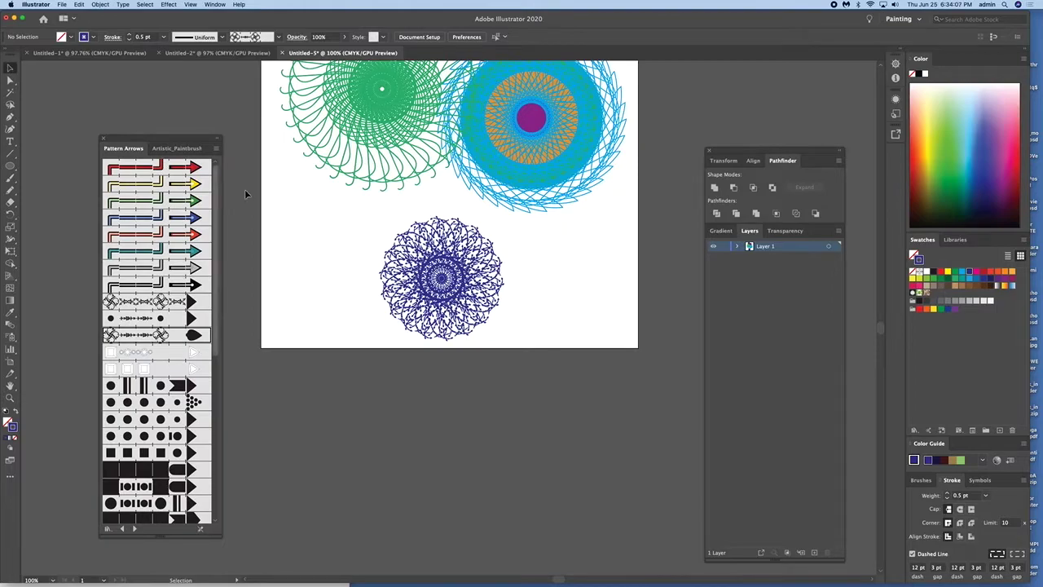
Step: Recolour the rosette's stroke green, move it left, and group it
{"action": "left_click_drag", "start_coordinate": [550, 324], "coordinate": [353, 242]}
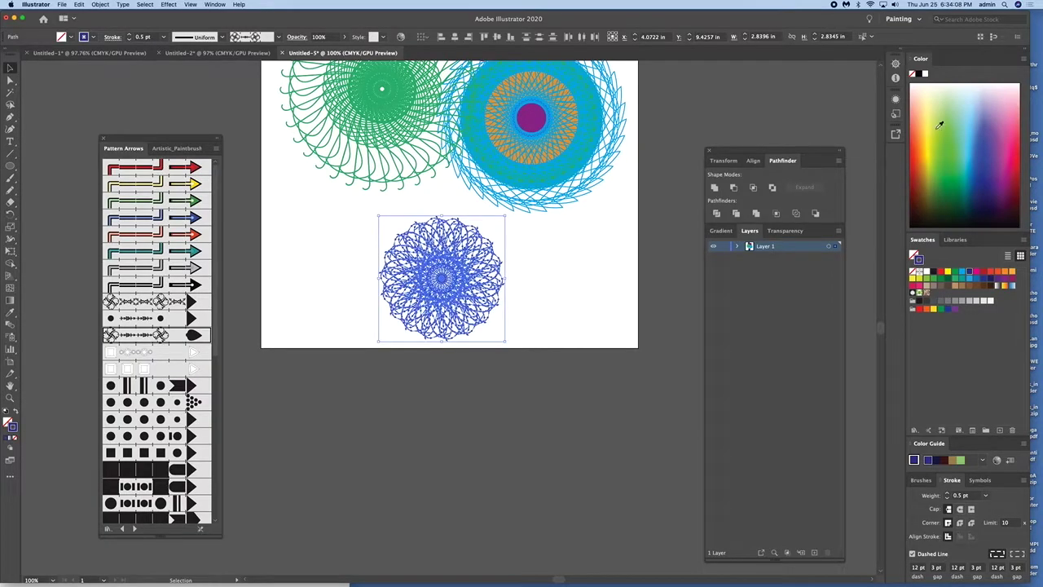
{"action": "left_click", "coordinate": [954, 274]}
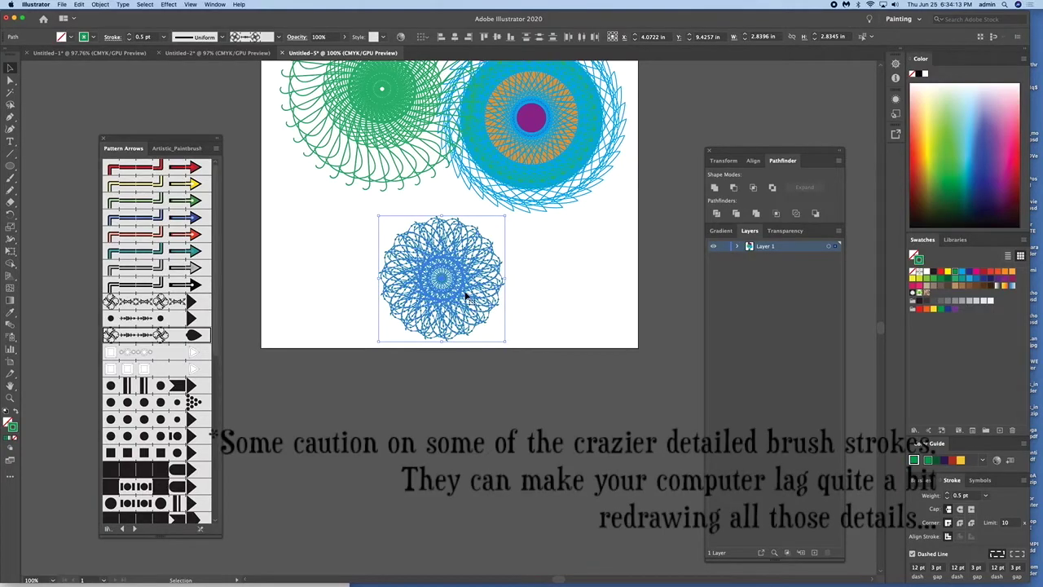
{"action": "left_click_drag", "start_coordinate": [464, 294], "coordinate": [357, 277]}
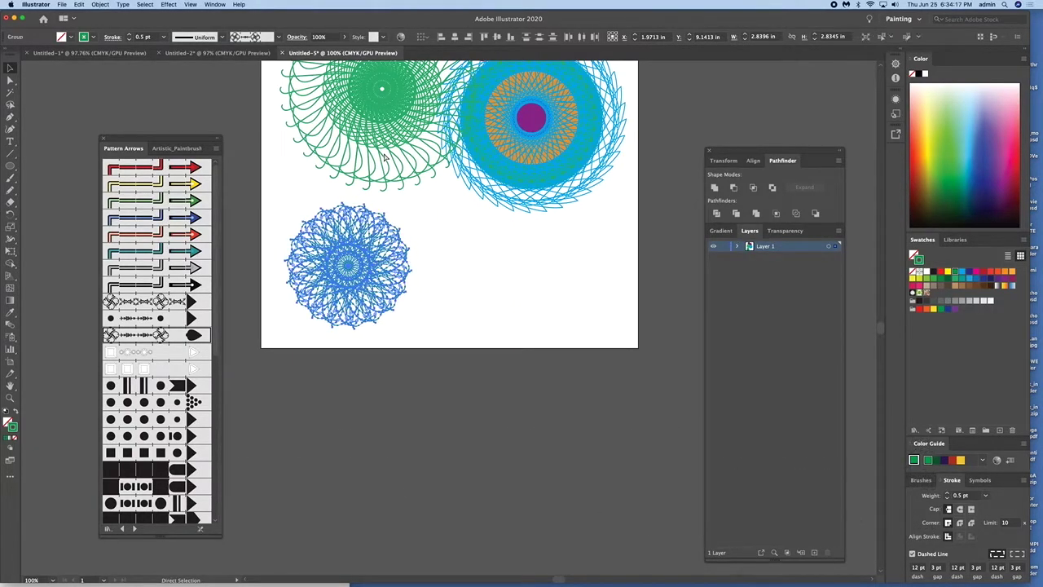
{"action": "key", "text": "super+g"}
Step: Place a copy to the right and restyle it with the dark teal arrow pattern brush
{"action": "mouse_move", "coordinate": [357, 273]}
{"action": "left_mouse_down"}
{"action": "mouse_move", "coordinate": [519, 311]}
{"action": "mouse_move", "coordinate": [517, 301]}
{"action": "left_mouse_up"}
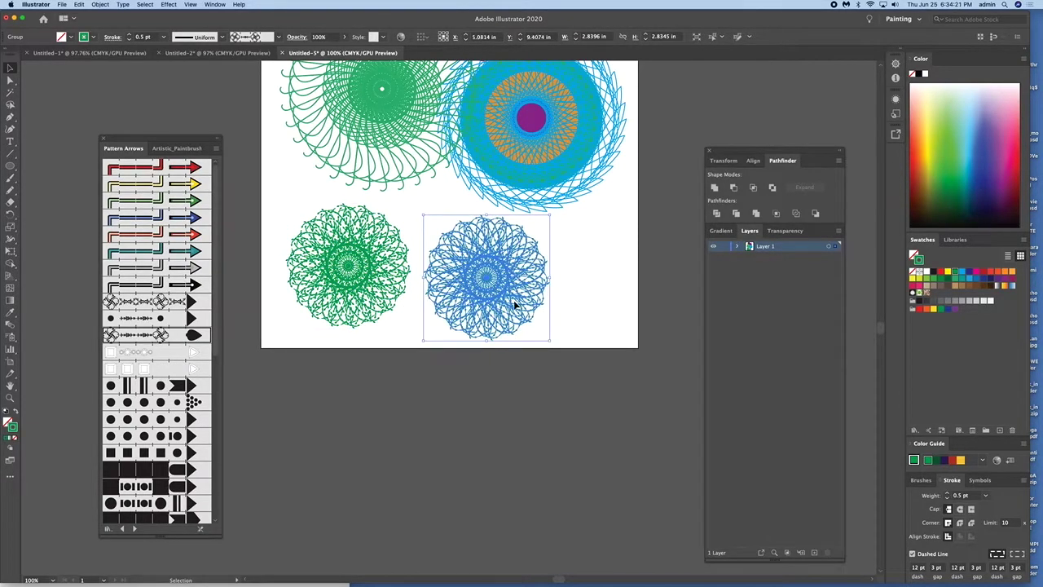
{"action": "left_click", "coordinate": [189, 253]}
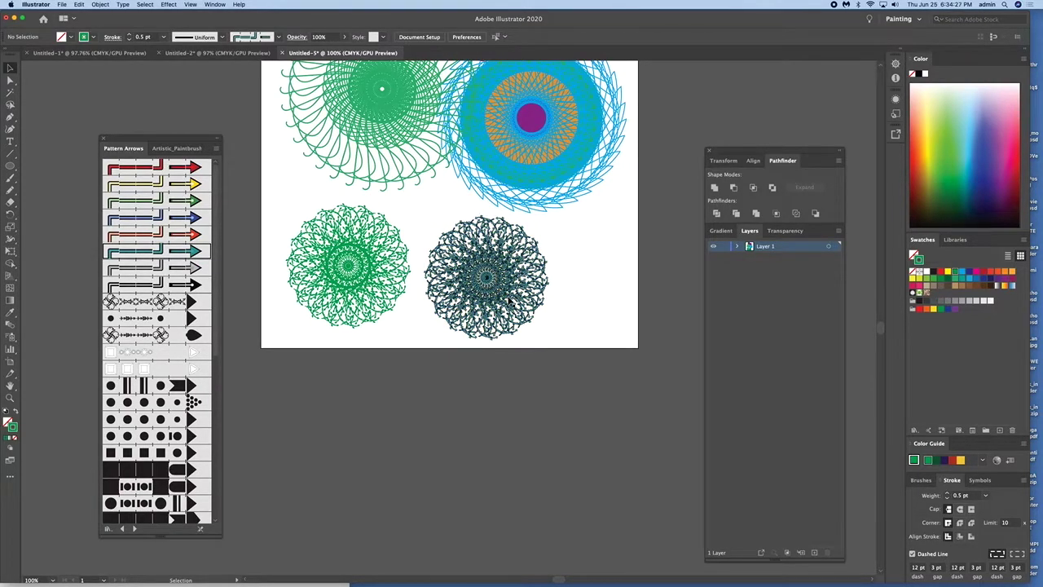
{"action": "left_click", "coordinate": [10, 400]}
{"action": "left_click", "coordinate": [461, 318]}
{"action": "left_click", "coordinate": [499, 274]}
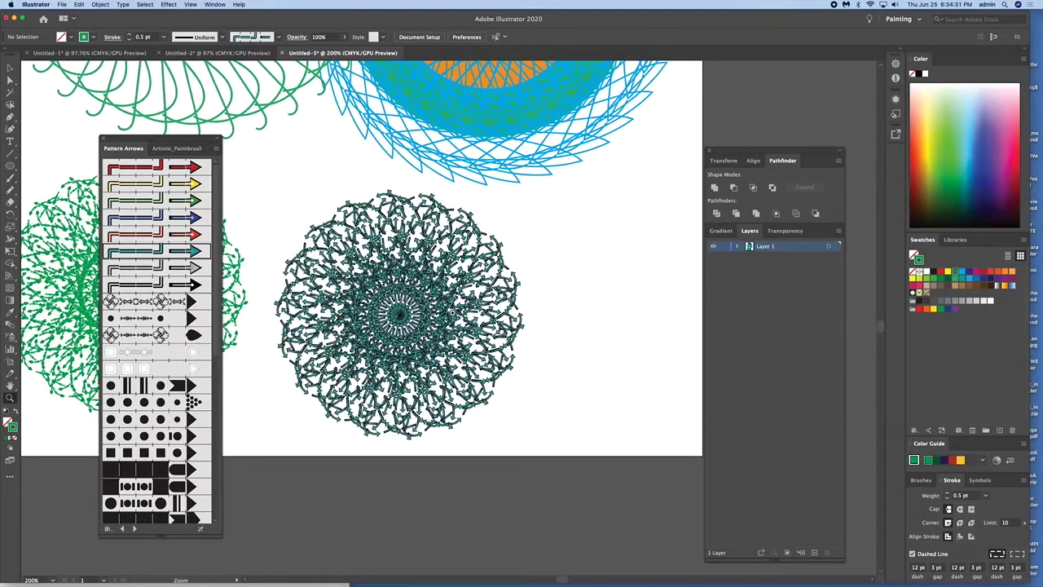
{"action": "left_click", "coordinate": [449, 313]}
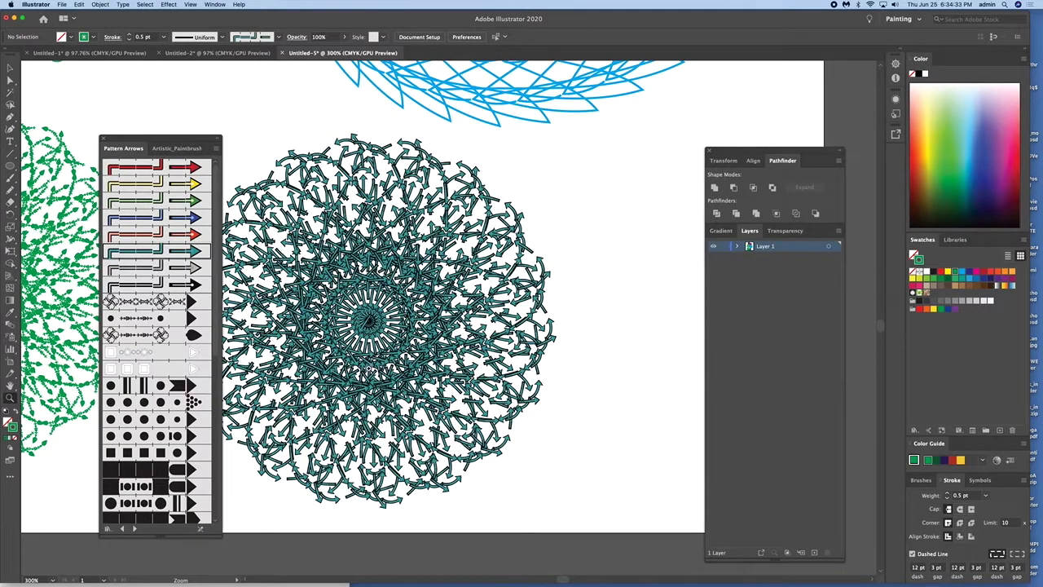
{"action": "left_click", "coordinate": [365, 346], "text": "alt"}
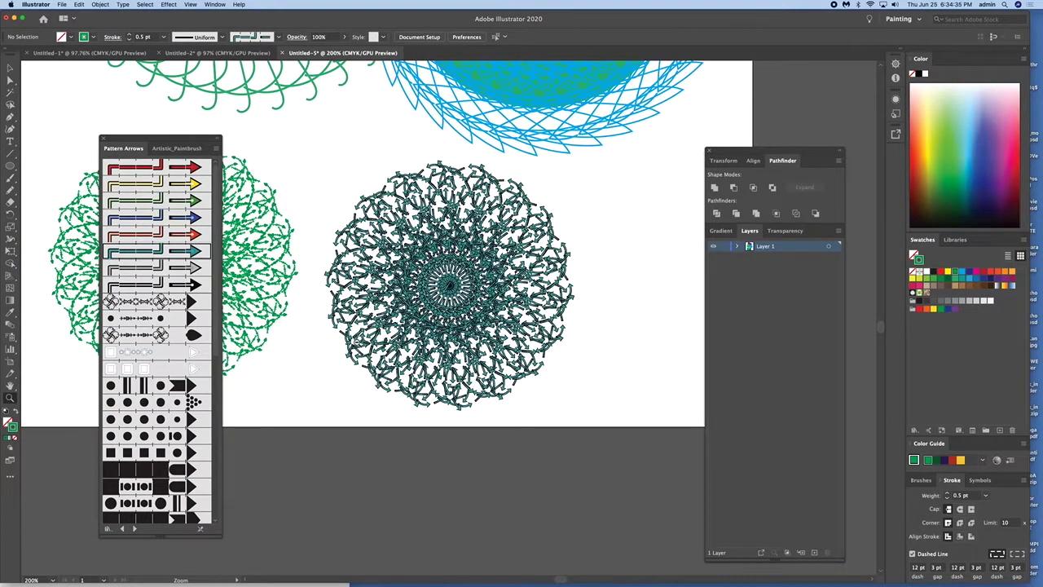
{"action": "left_click", "coordinate": [363, 334], "text": "alt"}
{"action": "left_click", "coordinate": [194, 4]}
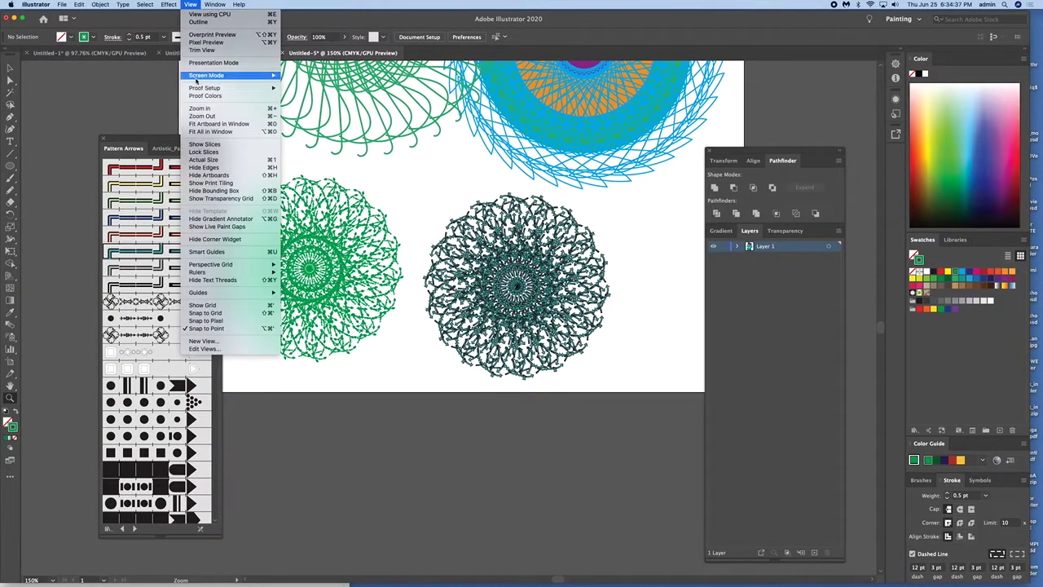
Step: Fit the page in the window and drag the green arrow-brush rosette up and right over the large rosette
{"action": "left_click", "coordinate": [210, 131]}
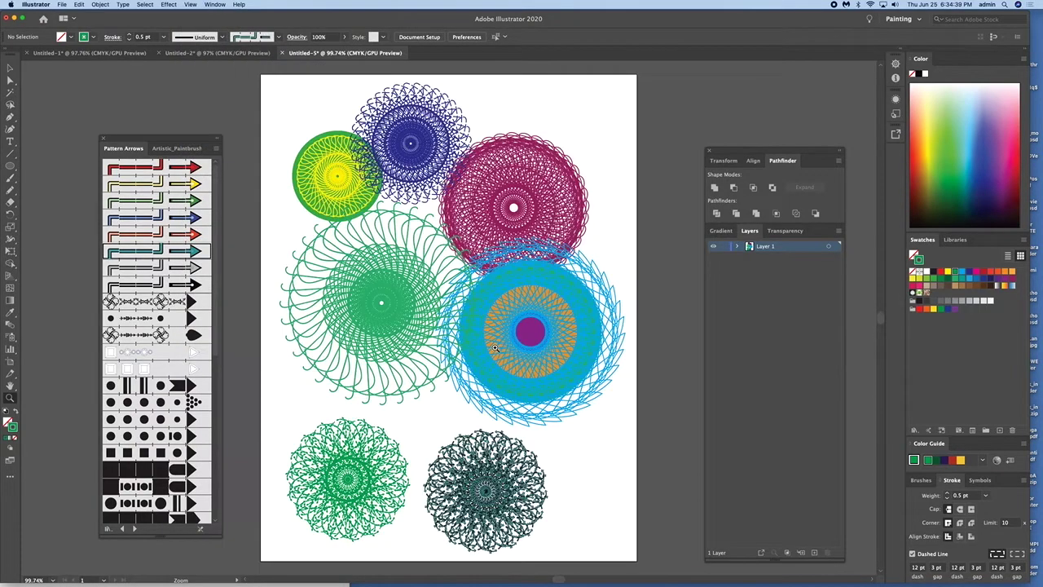
{"action": "left_click", "coordinate": [10, 69]}
{"action": "left_click_drag", "start_coordinate": [357, 486], "coordinate": [404, 422]}
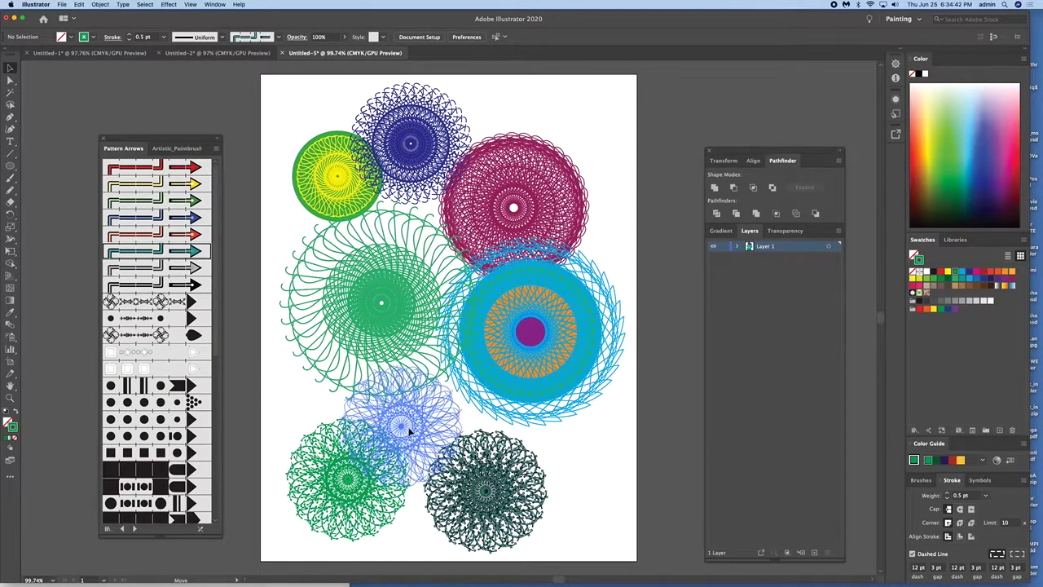
{"action": "left_click", "coordinate": [580, 505]}
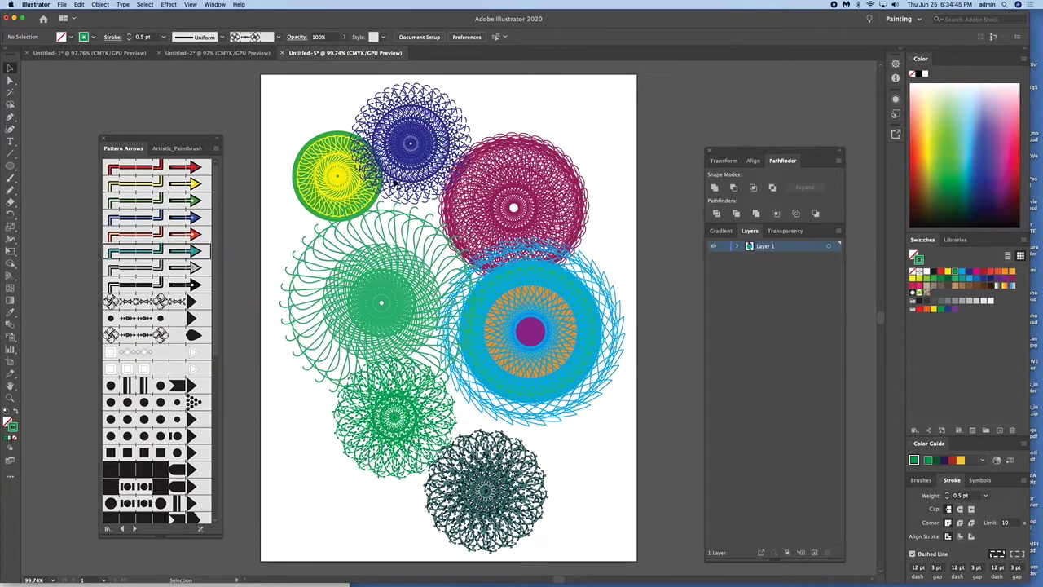